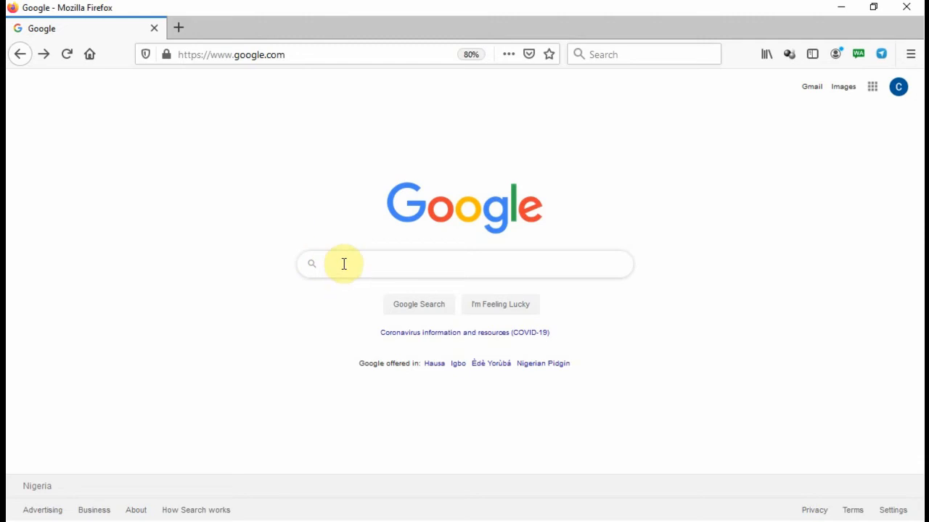
# Search Google for "dax studio download" and open the Downloads page of daxstudio.org from the results.
pyautogui.click(344, 264)
pyautogui.write('da')
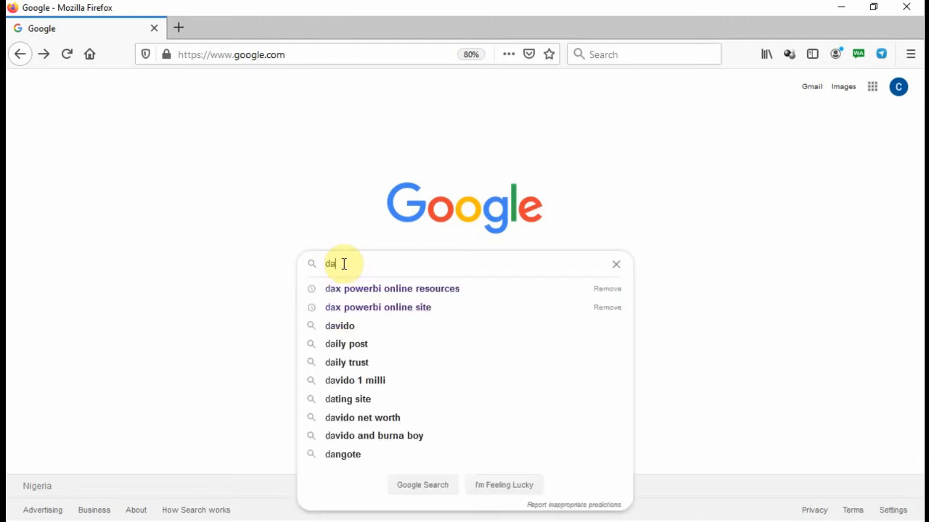
pyautogui.write('x')
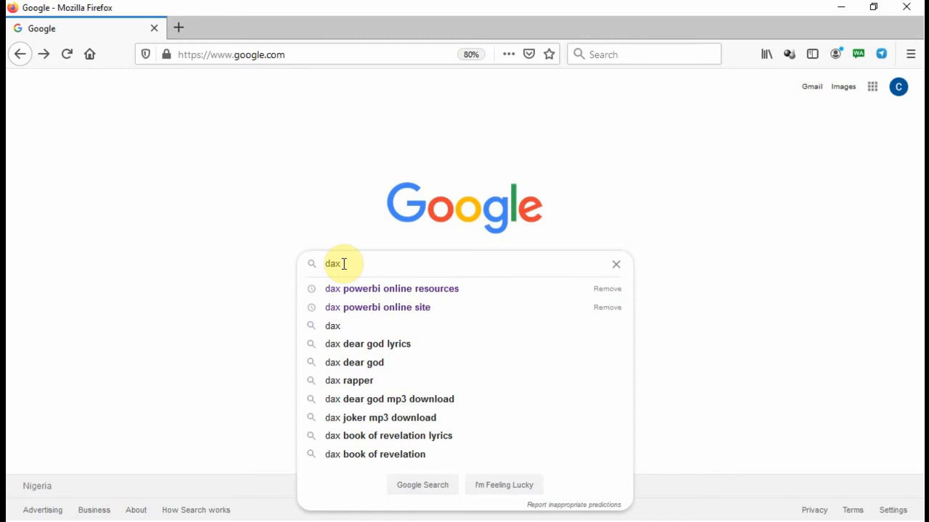
pyautogui.write(' studio')
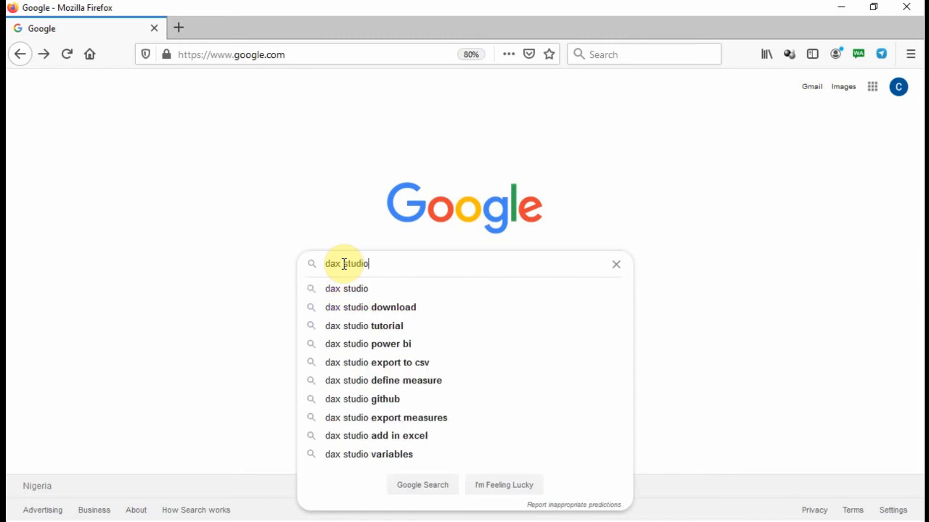
pyautogui.click(407, 313)
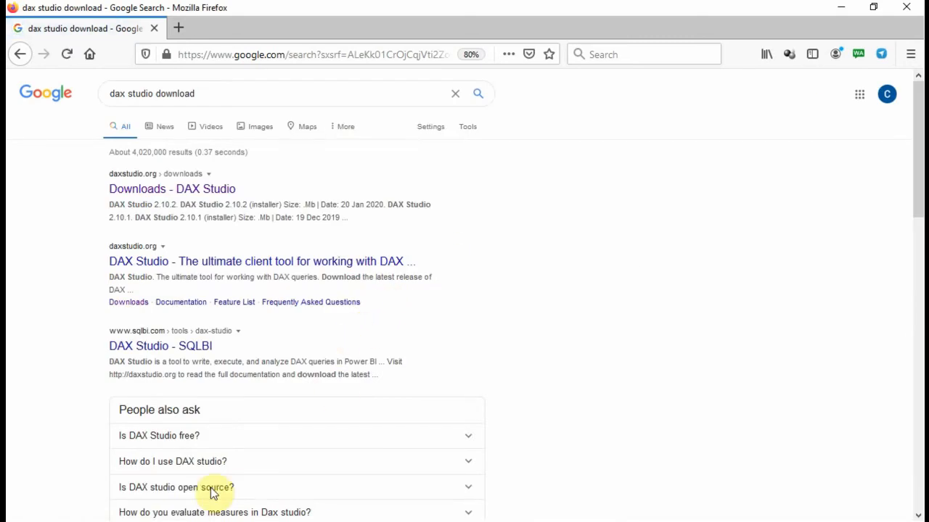
pyautogui.click(154, 193)
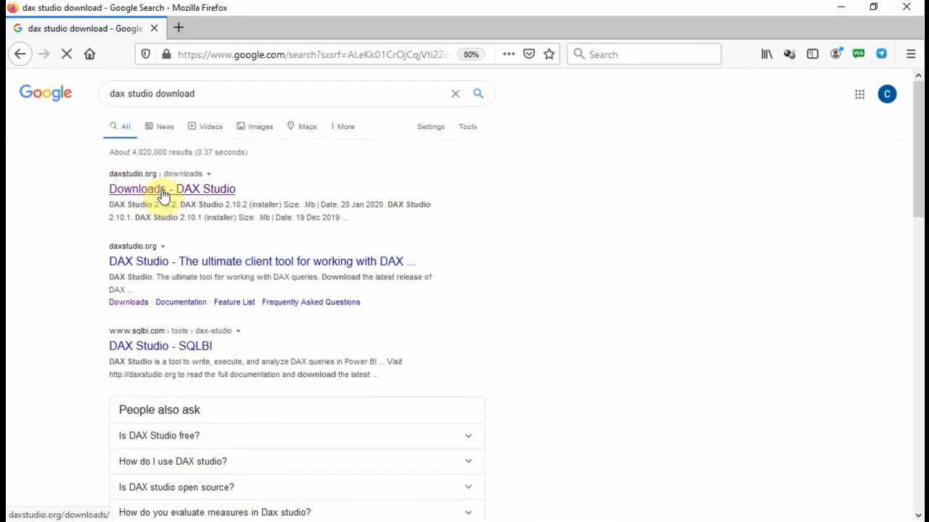
pyautogui.click(205, 195)
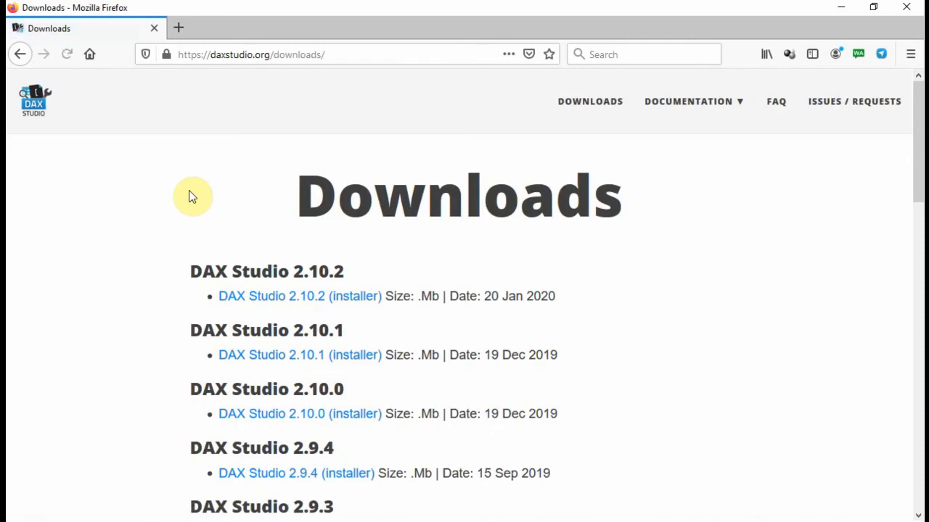
# Download the DAX Studio 2.10.2 installer and save it as DaxStudio_2_10_2_setup in the Softwares folder.
pyautogui.scroll(-5, 199, 208)
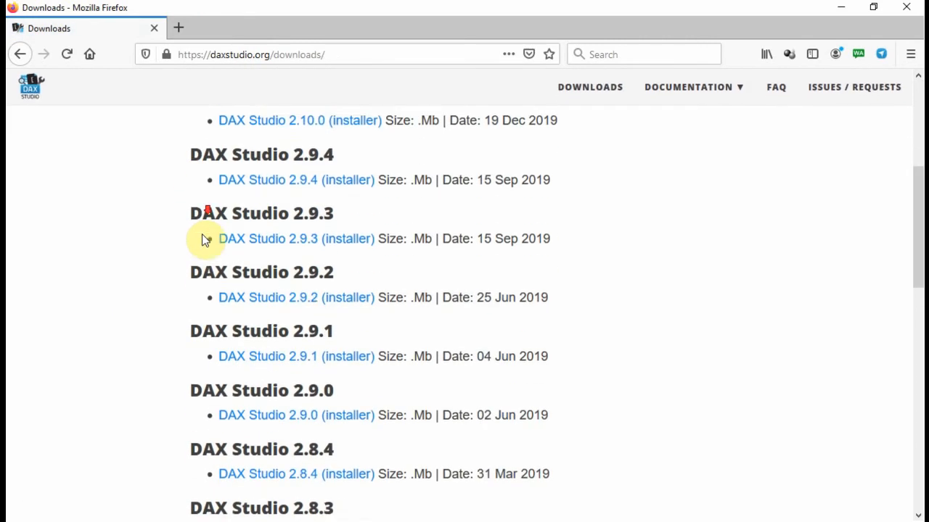
pyautogui.scroll(-10, 202, 365)
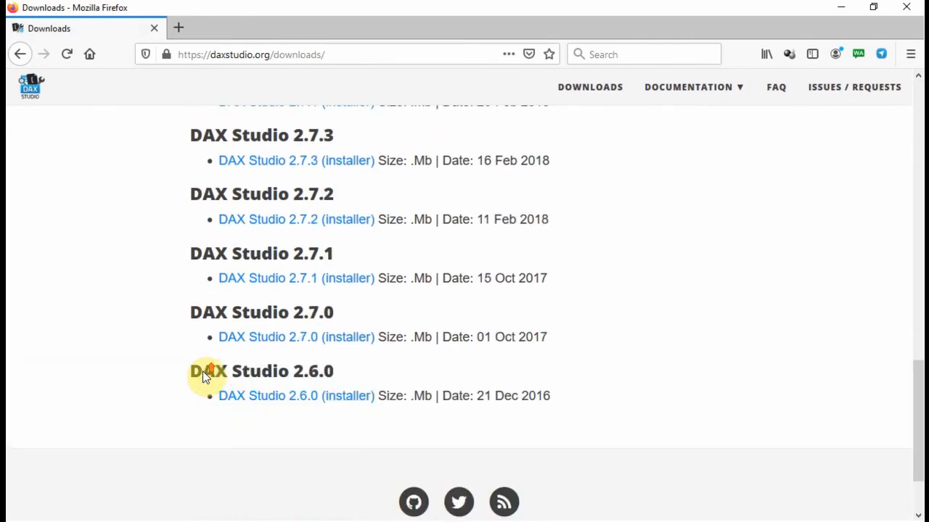
pyautogui.scroll(15, 202, 370)
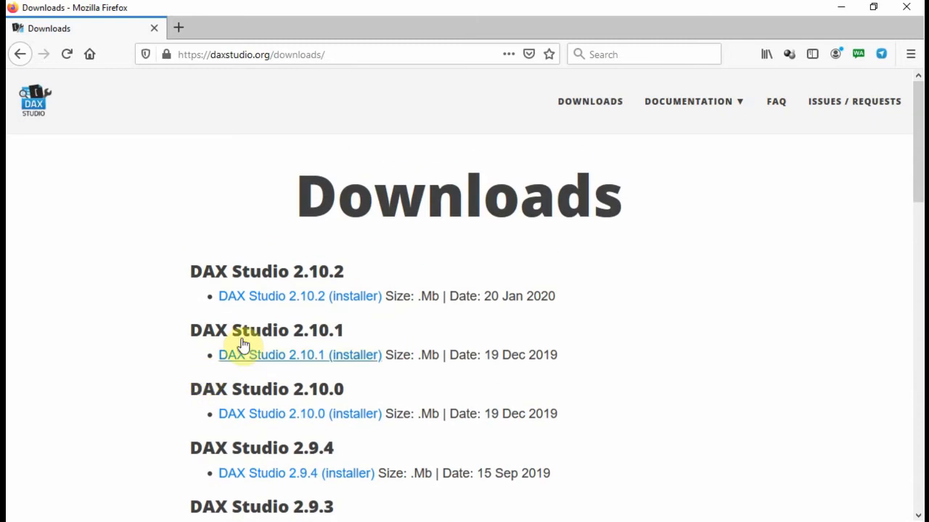
pyautogui.click(295, 302)
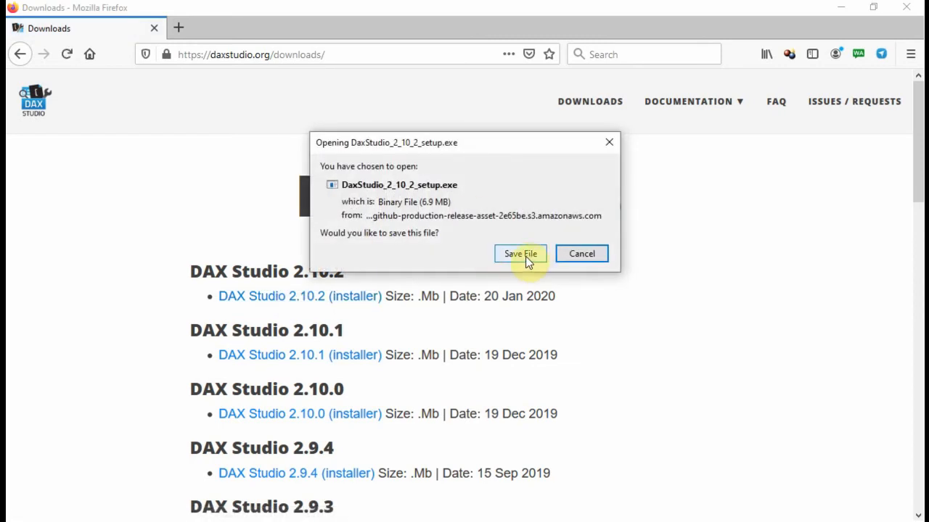
pyautogui.click(525, 256)
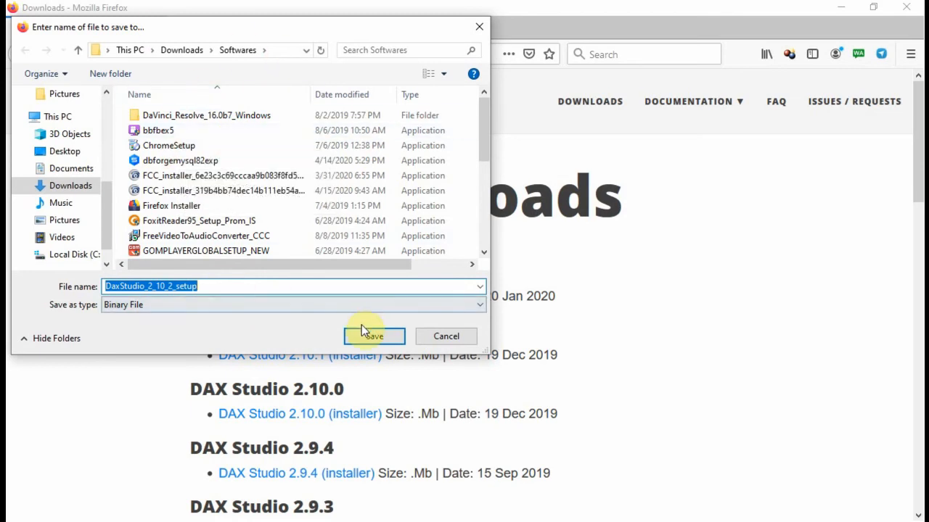
pyautogui.click(377, 338)
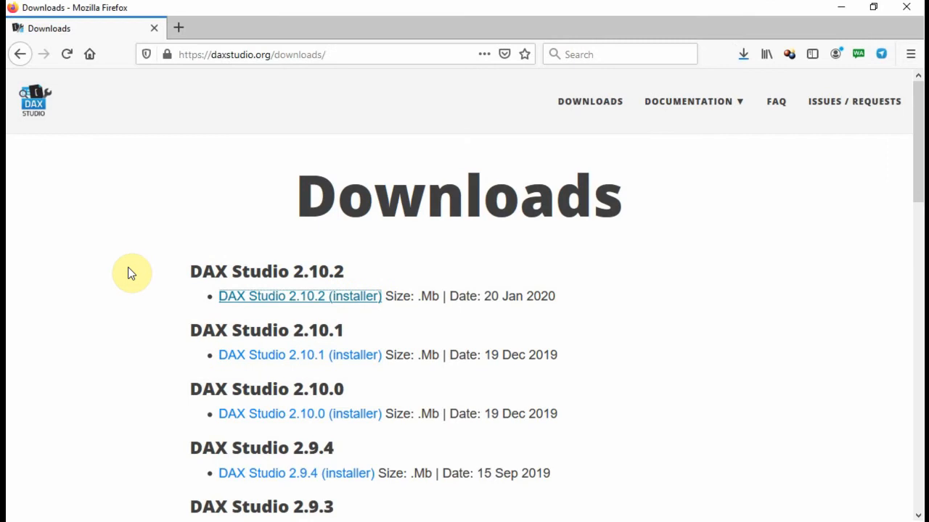
# Run the downloaded DaxStudio_2_10_2_setup.exe, choose installation for all users and accept the license agreement.
pyautogui.click(745, 53)
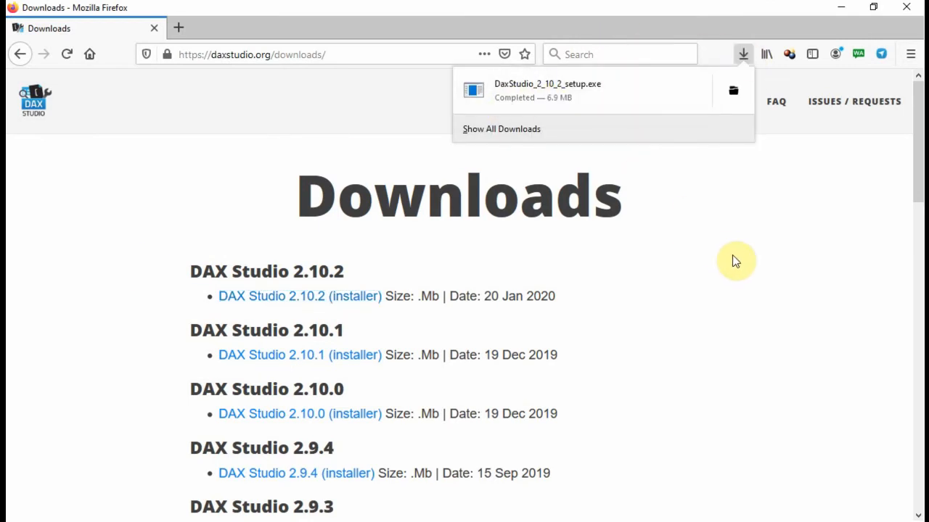
pyautogui.click(565, 93)
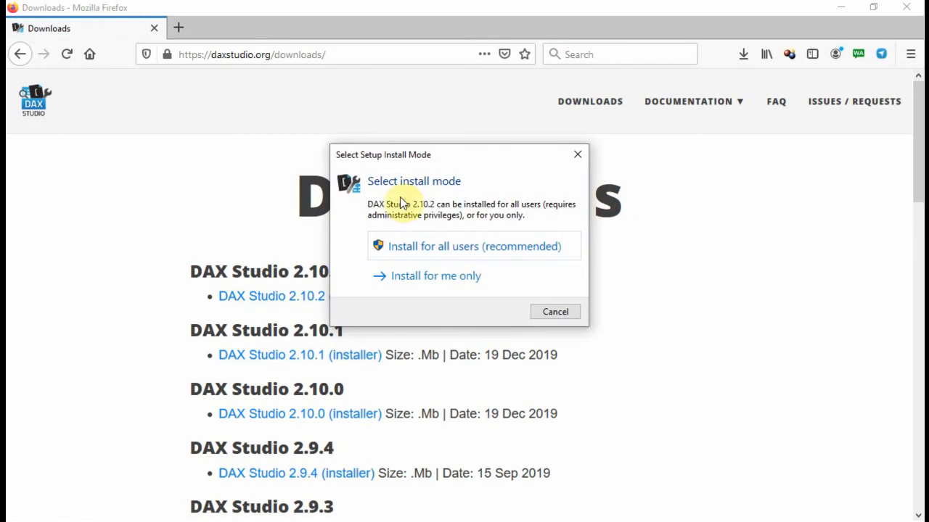
pyautogui.click(430, 247)
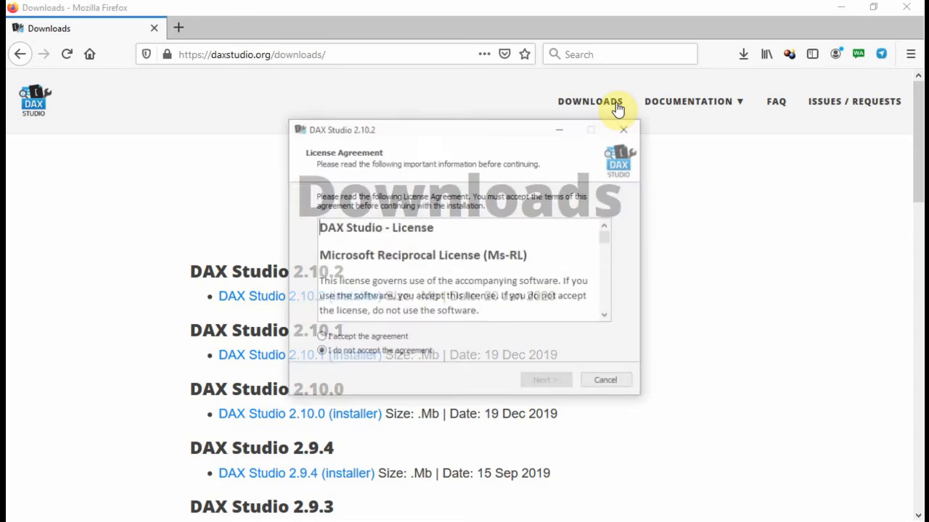
pyautogui.click(323, 338)
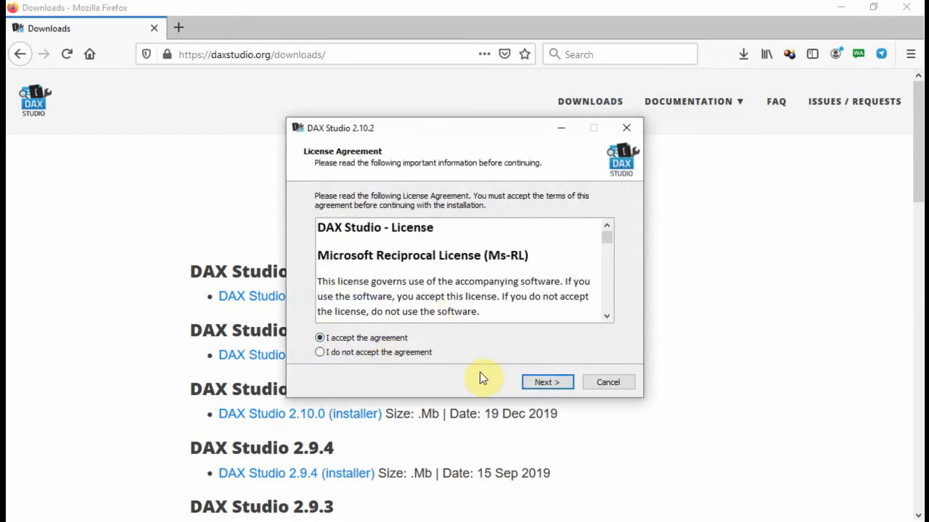
pyautogui.click(548, 381)
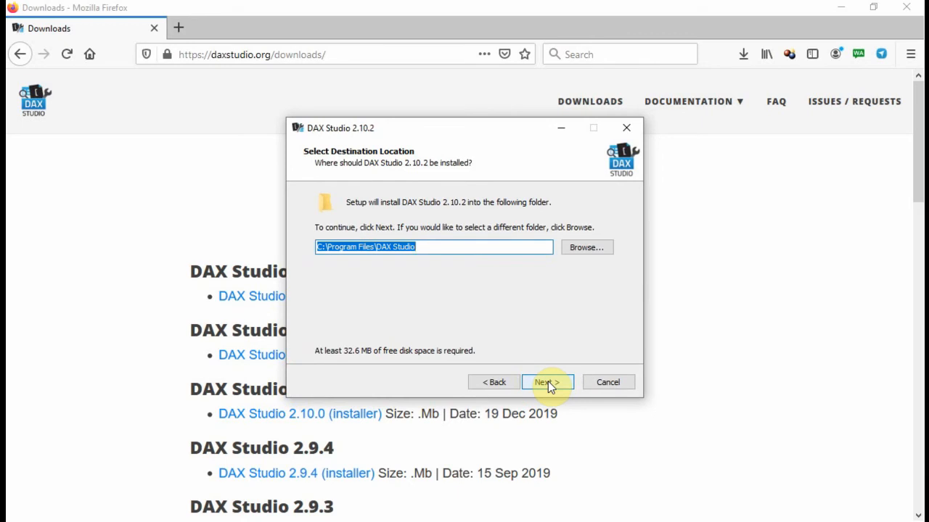
# Accept C:\Program Files\DAX Studio as destination, the Full Install with Excel Addin, and the DAX Studio Start Menu folder.
pyautogui.click(548, 382)
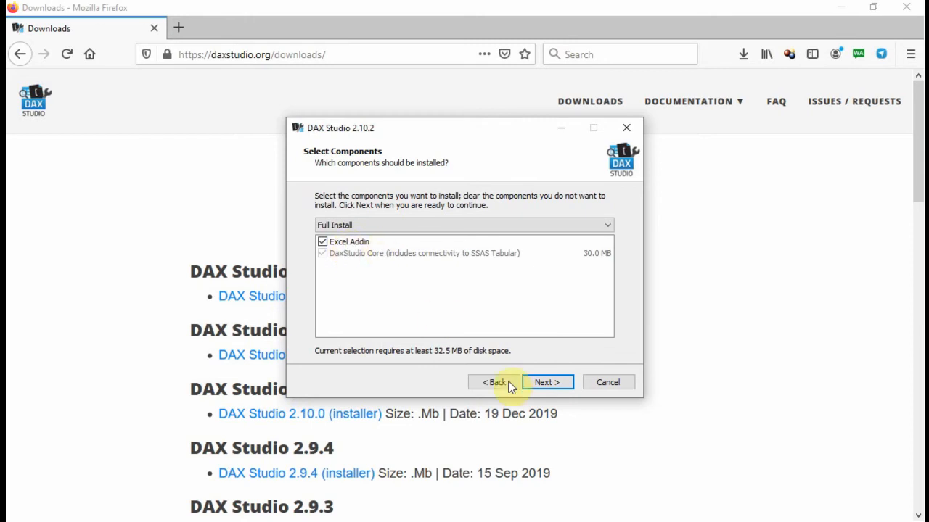
pyautogui.click(551, 381)
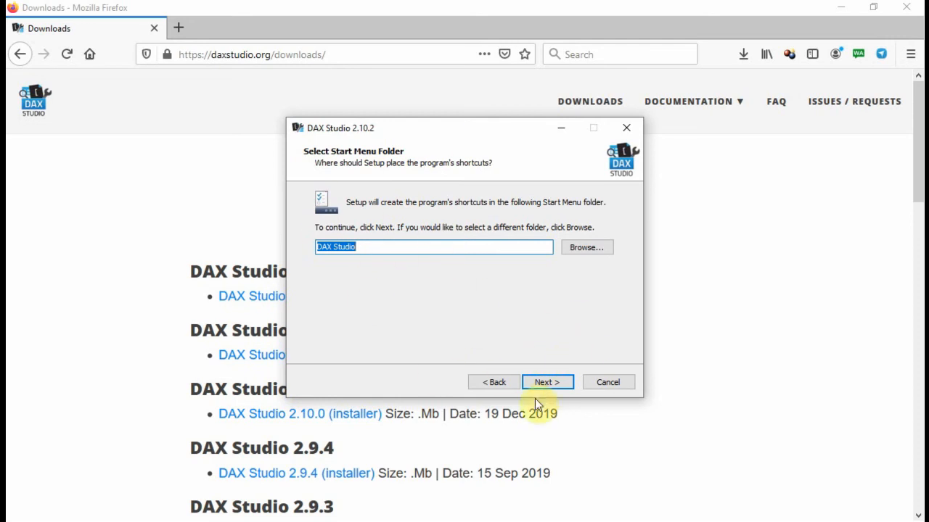
pyautogui.click(559, 385)
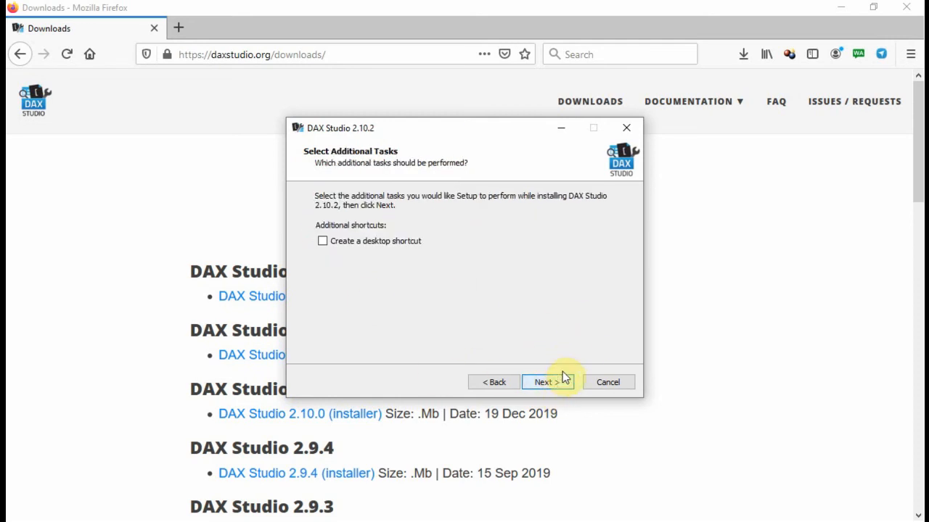
# Enable the desktop shortcut, install DAX Studio 2.10.2 and finish the setup with Launch DAX Studio enabled.
pyautogui.click(323, 243)
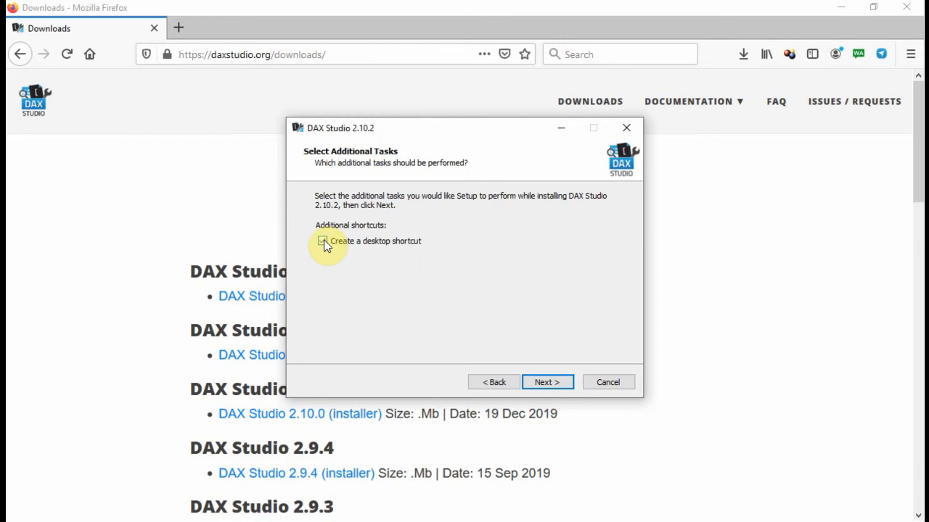
pyautogui.click(548, 385)
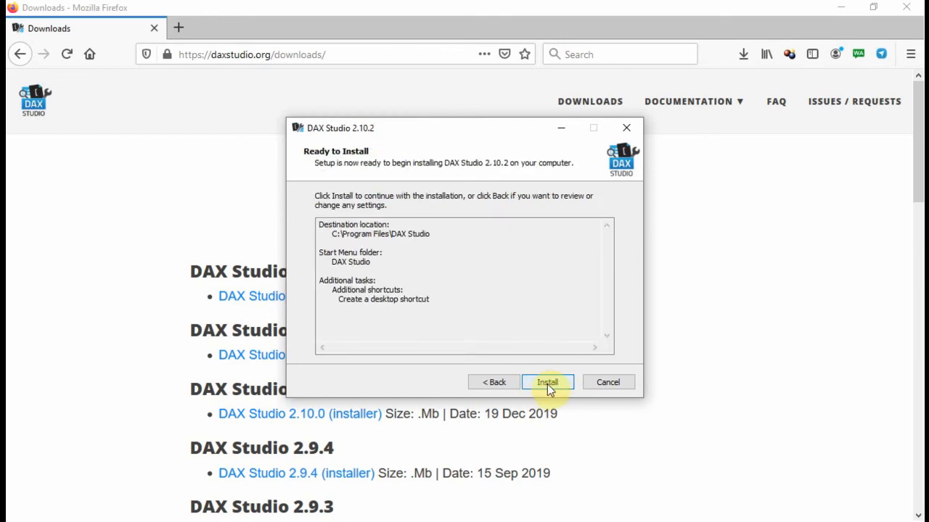
pyautogui.click(547, 382)
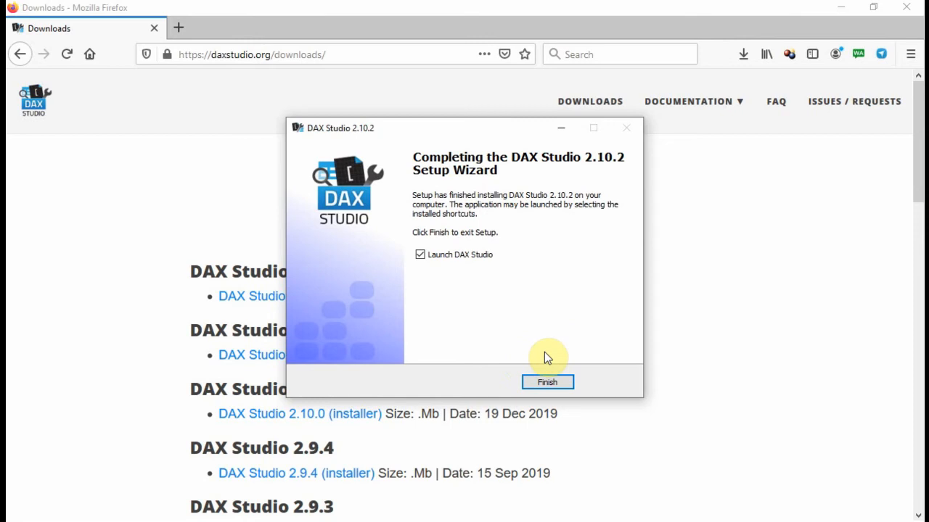
pyautogui.click(556, 383)
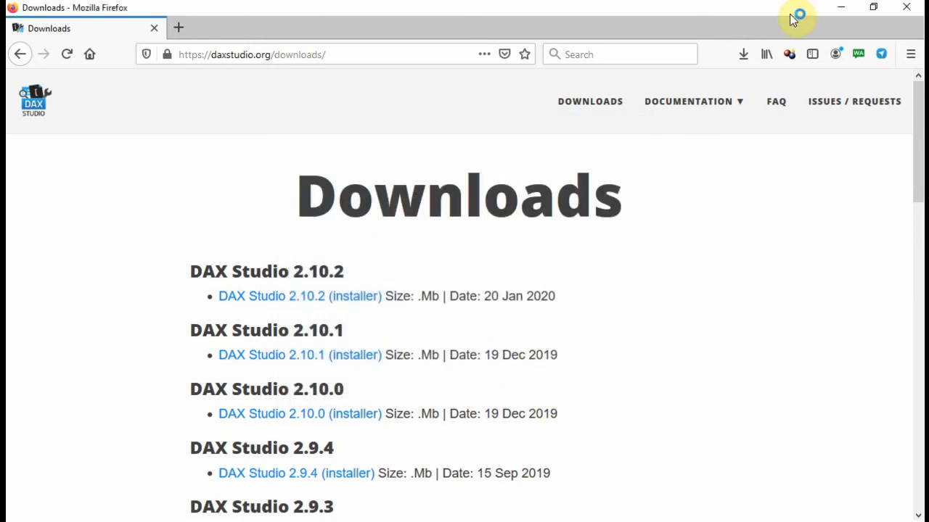
# Minimize the browser, cancel the data source connection in DAX Studio and close the program.
pyautogui.click(839, 10)
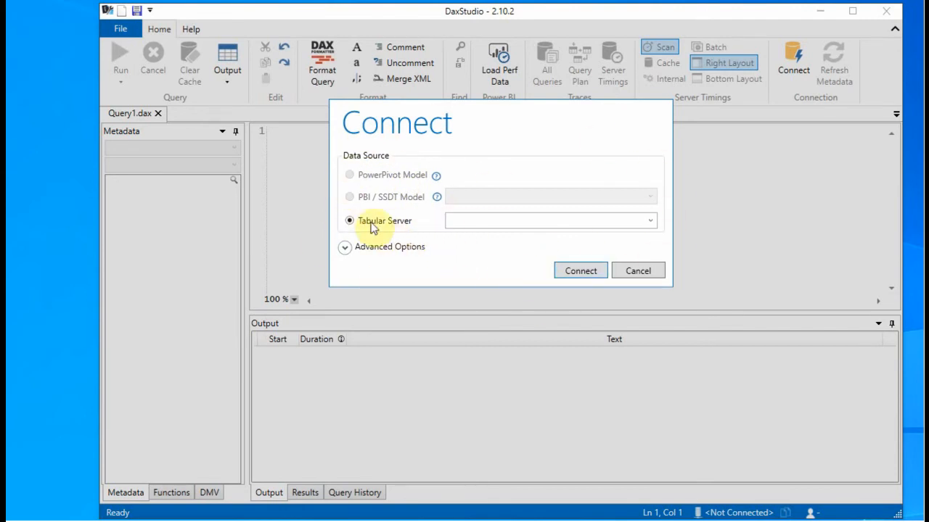
pyautogui.click(637, 271)
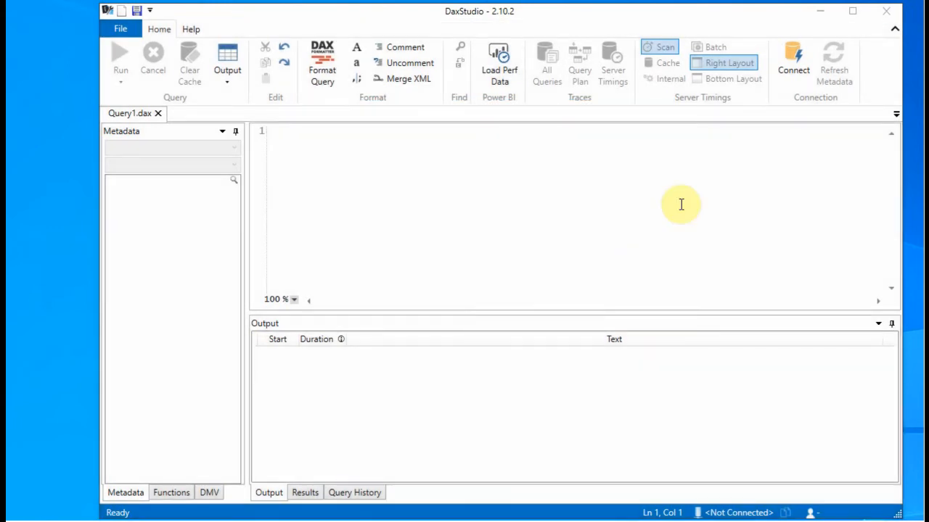
pyautogui.click(886, 11)
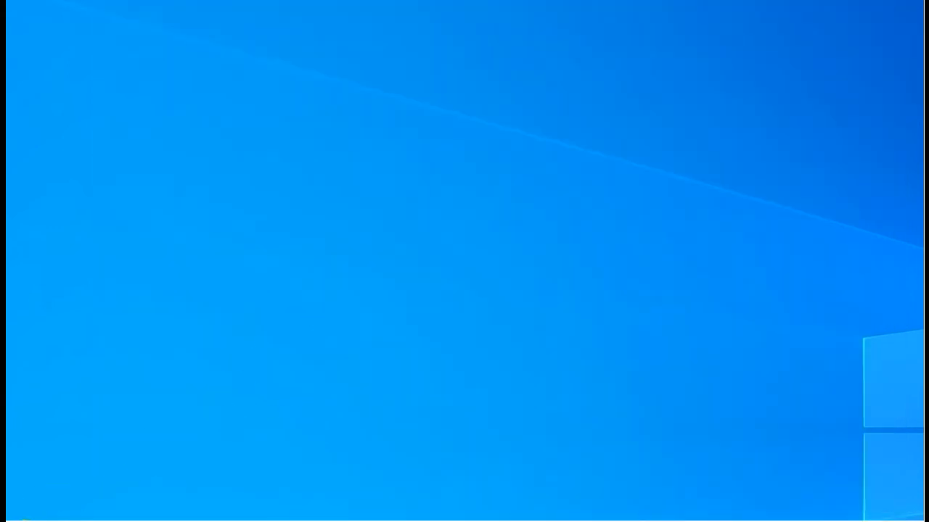
# Start Excel and allow installation of the DaxStudio Excel Addin customization.
pyautogui.click(23, 516)
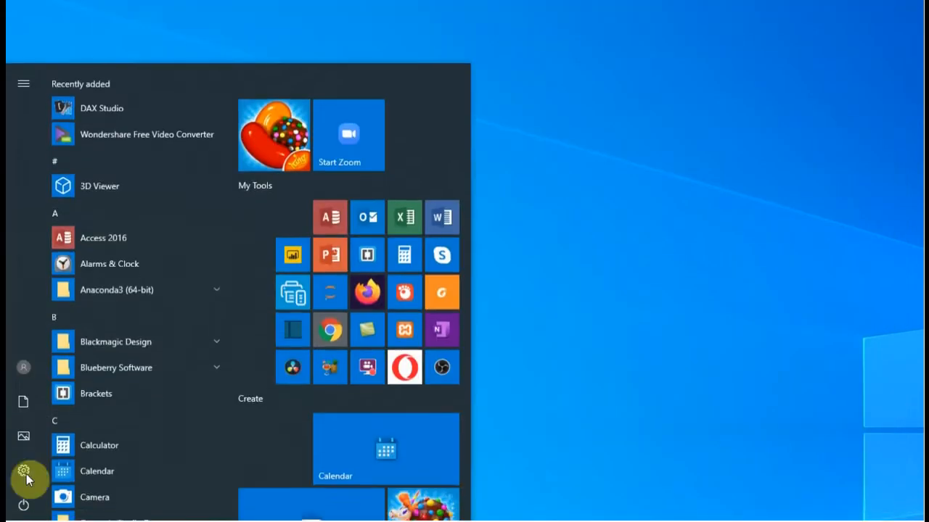
pyautogui.click(406, 216)
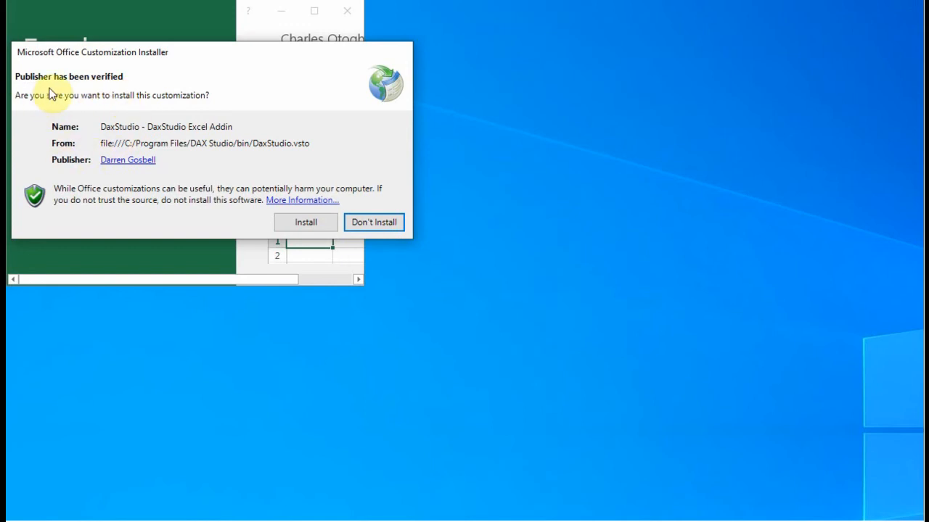
pyautogui.click(307, 225)
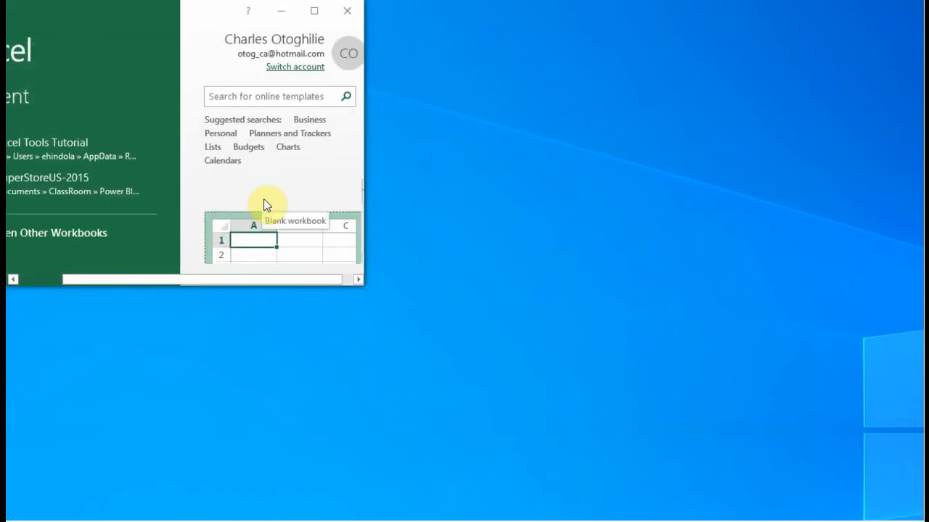
# Maximize the Excel start window and open the recent SuperStoreUS-2015 workbook.
pyautogui.click(315, 13)
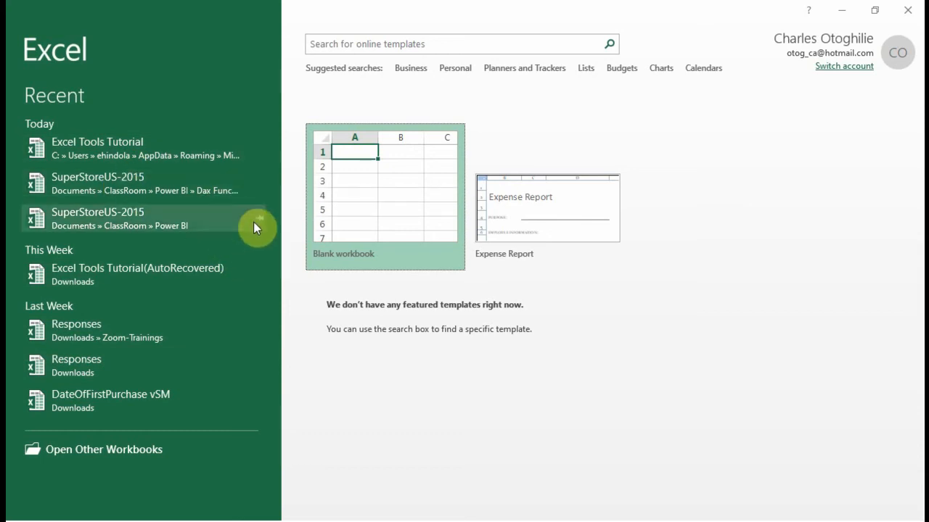
pyautogui.click(88, 204)
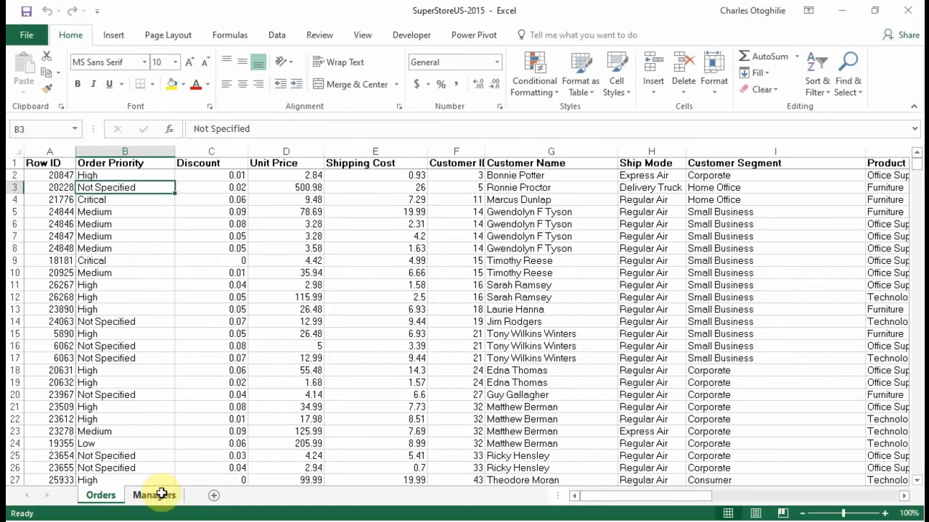
pyautogui.click(56, 174)
pyautogui.click(145, 295)
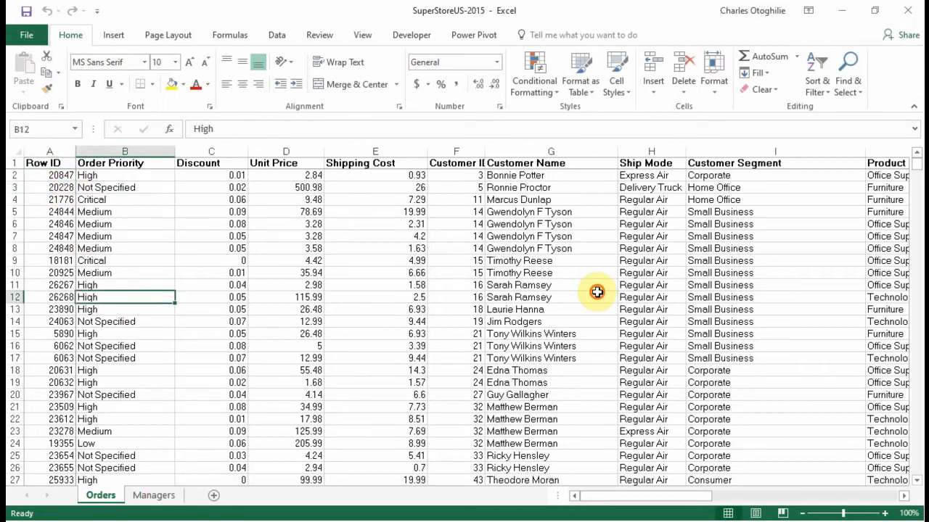
pyautogui.click(597, 292)
pyautogui.click(493, 358)
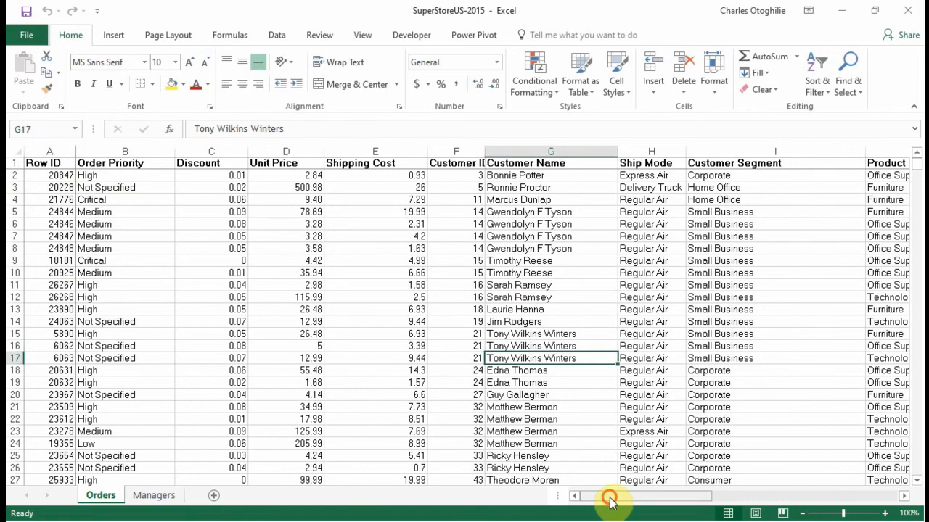
pyautogui.moveTo(610, 500); pyautogui.dragTo(7, 450)
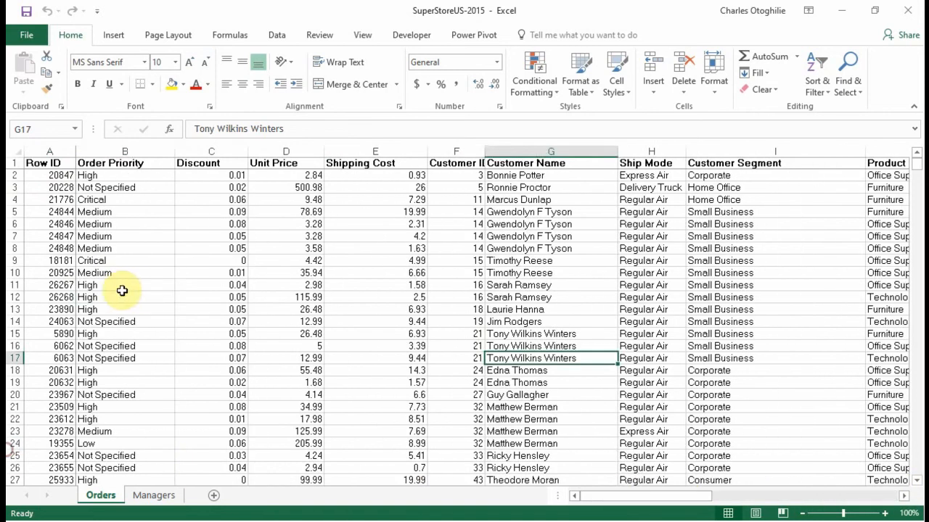
pyautogui.click(121, 292)
pyautogui.click(121, 248)
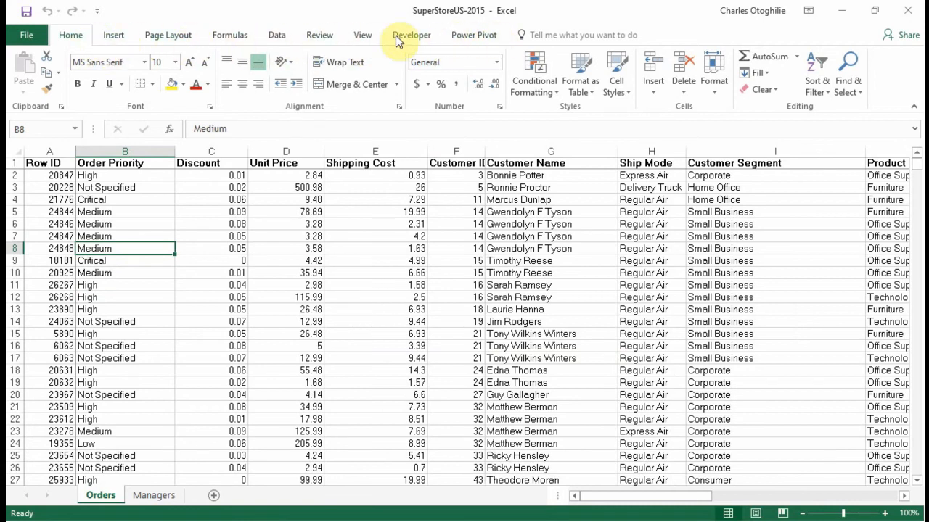
pyautogui.click(375, 298)
pyautogui.click(137, 212)
pyautogui.click(102, 199)
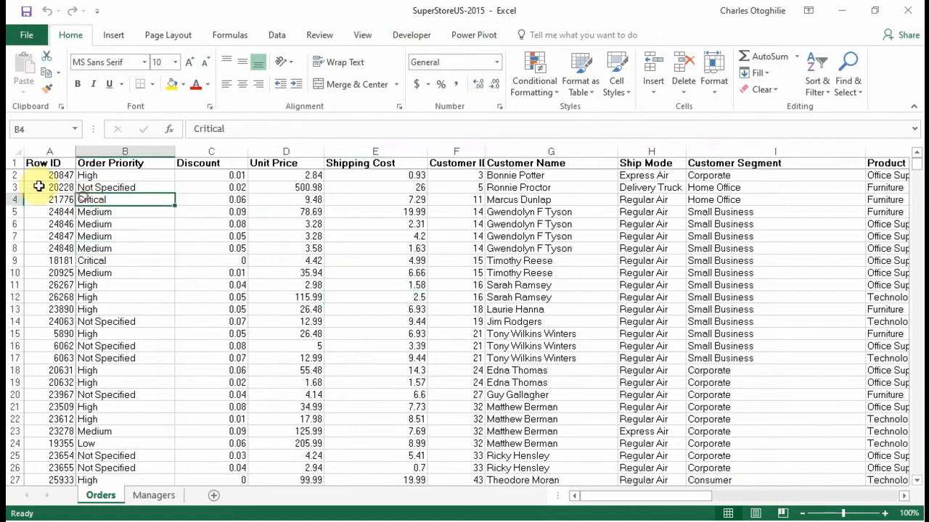
pyautogui.click(51, 174)
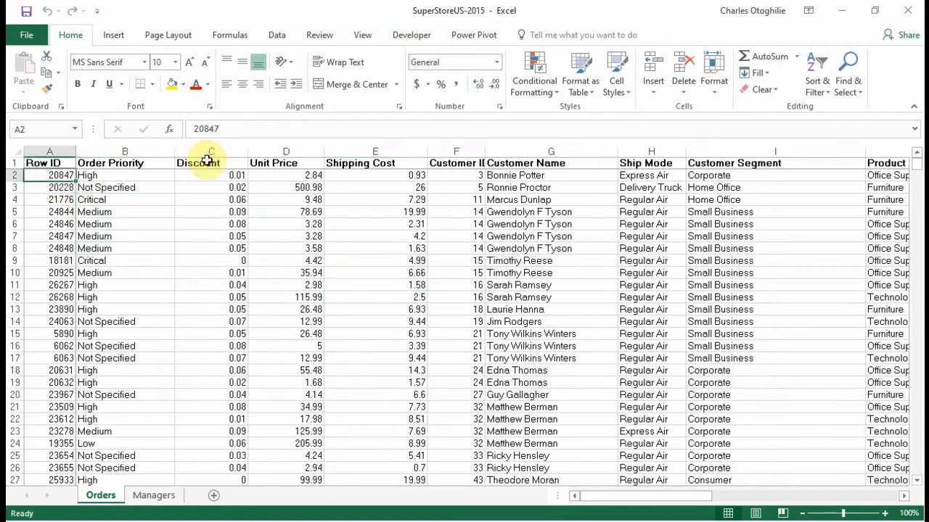
# Open the COM add-ins list from Excel's options and enable the Dax Studio Excel Add-In.
pyautogui.click(26, 37)
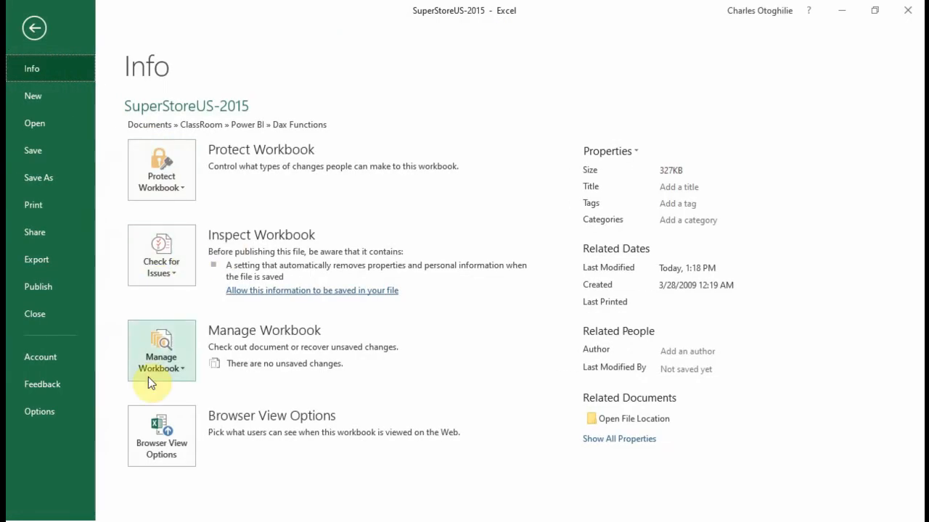
pyautogui.click(41, 411)
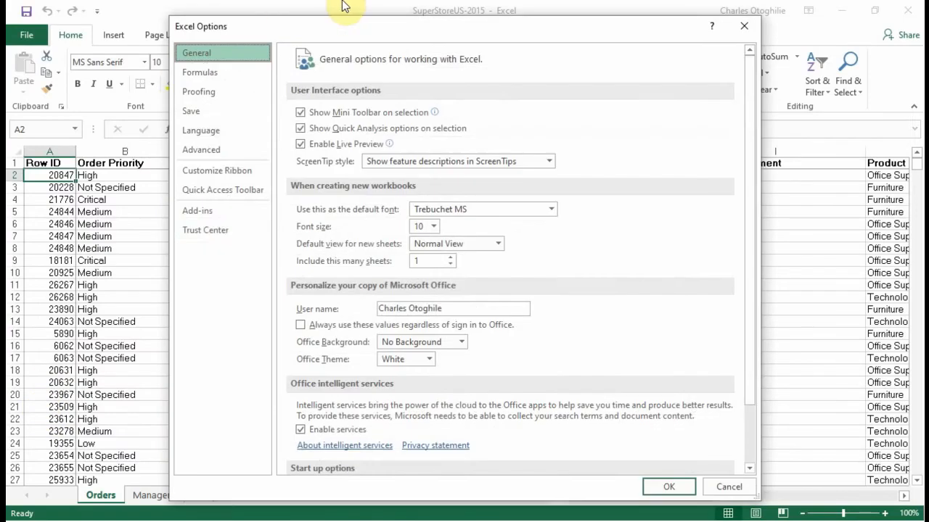
pyautogui.click(198, 211)
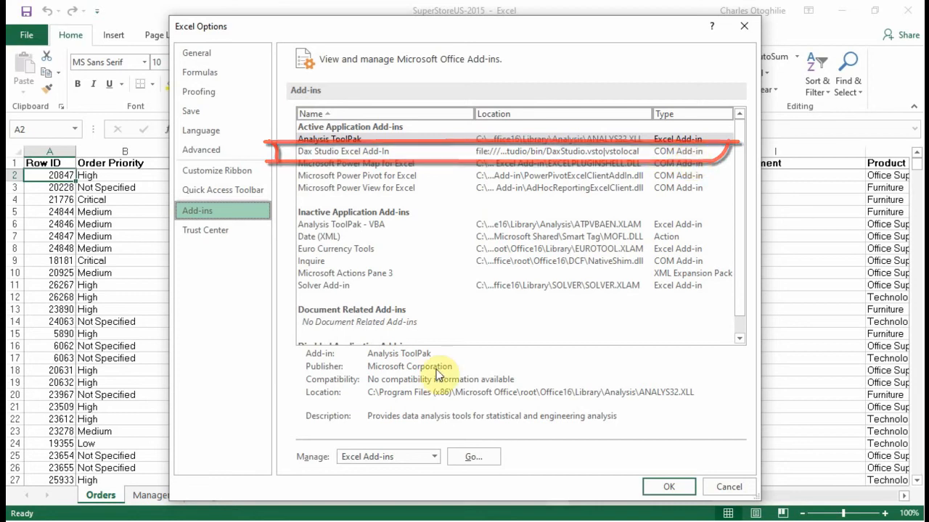
pyautogui.click(431, 457)
pyautogui.click(381, 404)
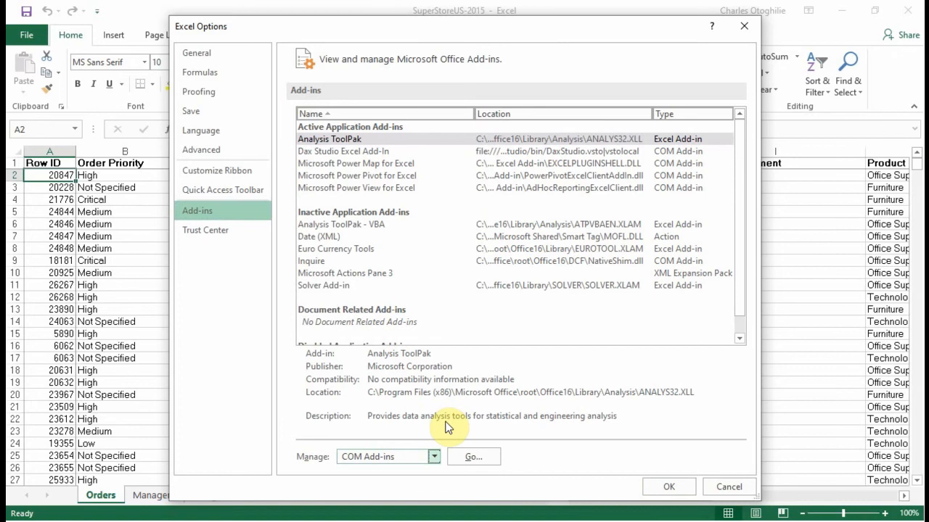
pyautogui.click(483, 460)
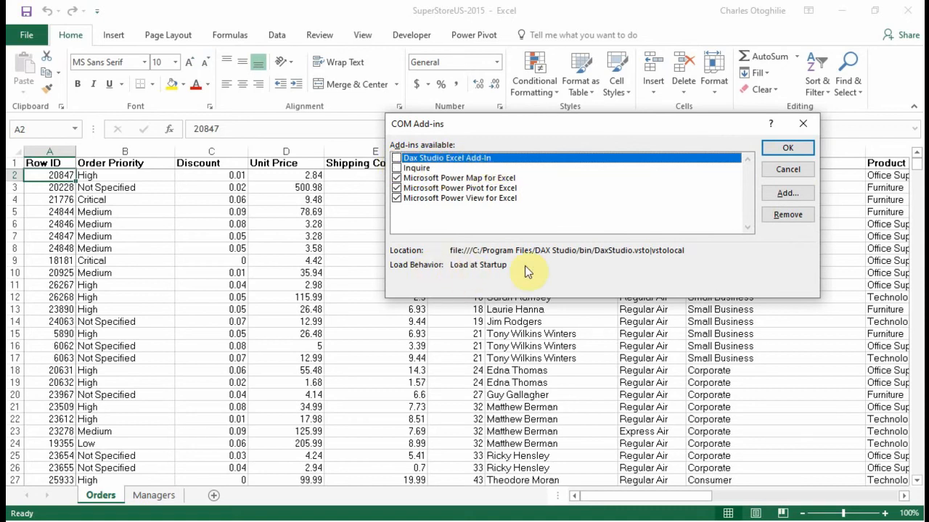
pyautogui.click(396, 158)
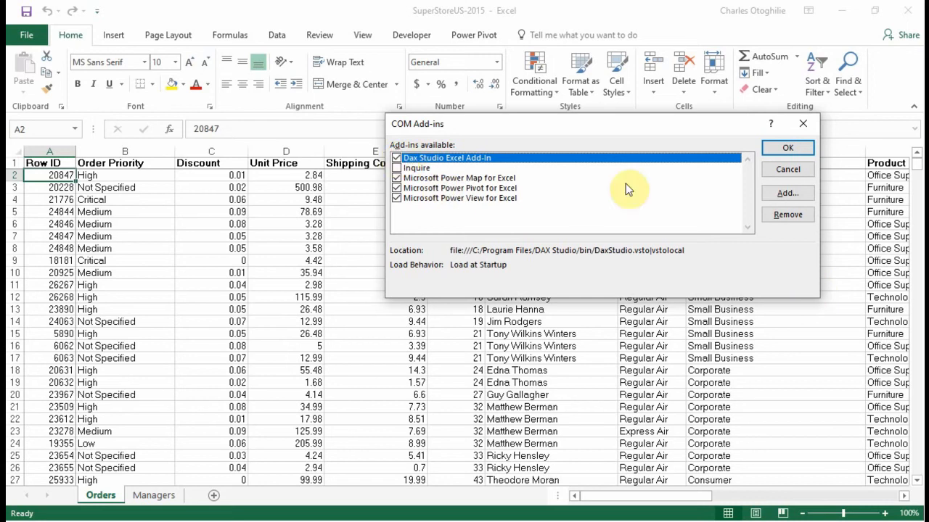
pyautogui.click(788, 148)
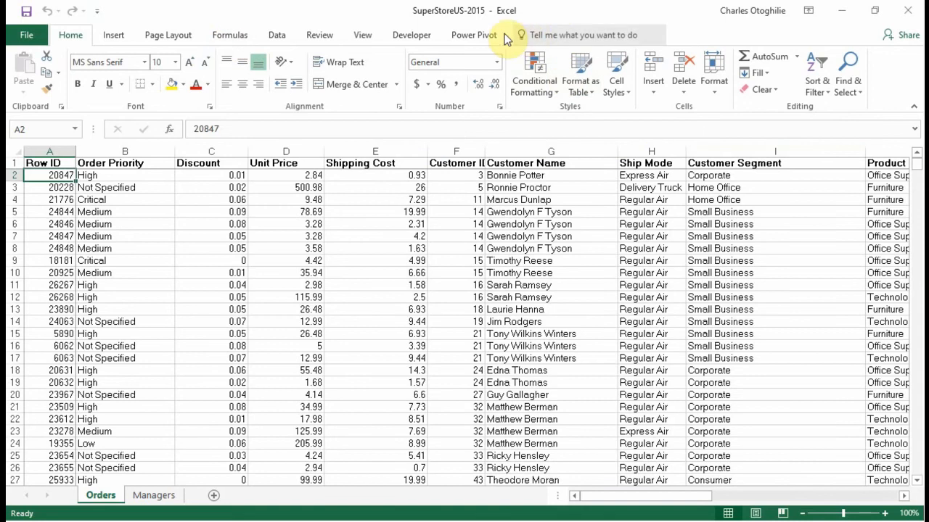
# Customize the ribbon to show the Add-ins main tab and apply the change.
pyautogui.click(28, 37)
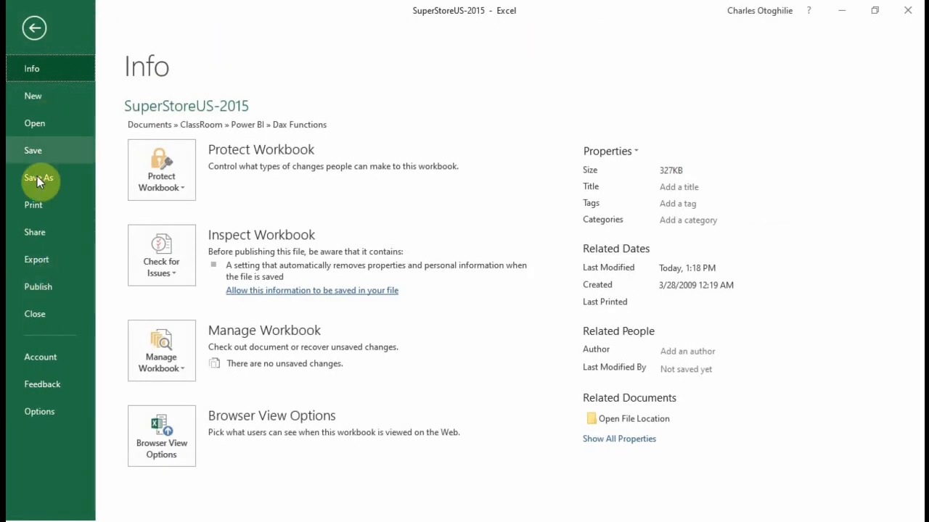
pyautogui.click(40, 412)
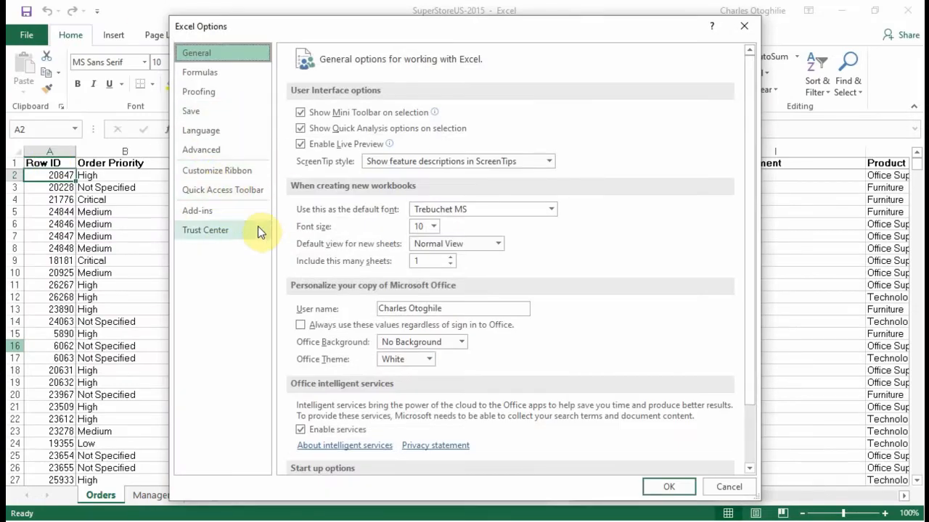
pyautogui.click(220, 171)
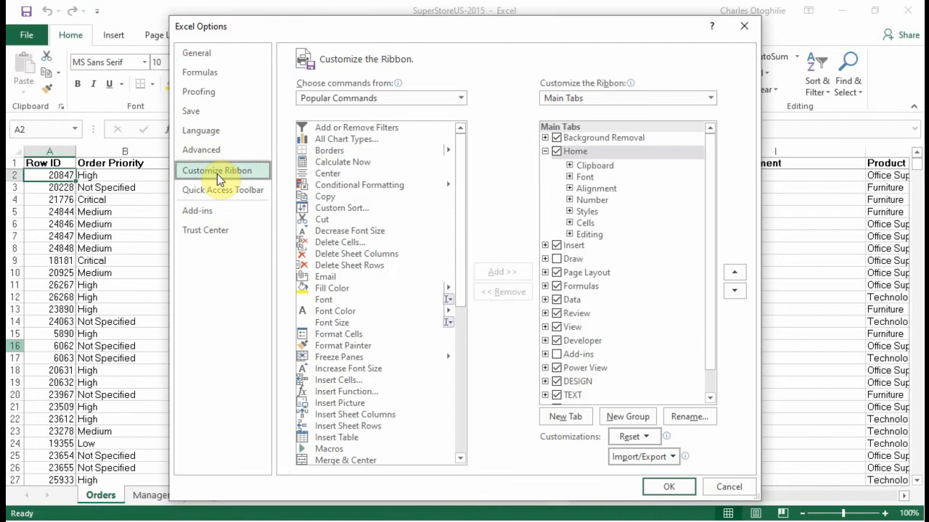
pyautogui.click(557, 355)
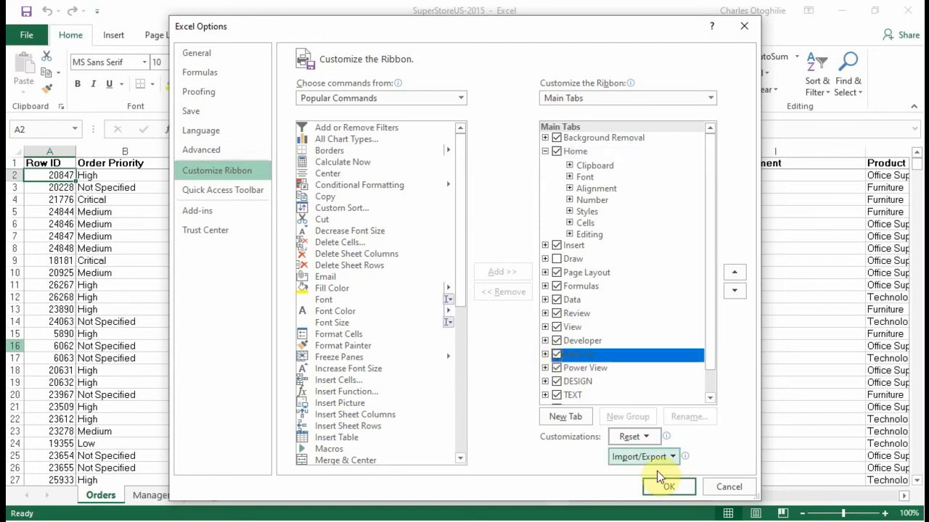
pyautogui.click(668, 488)
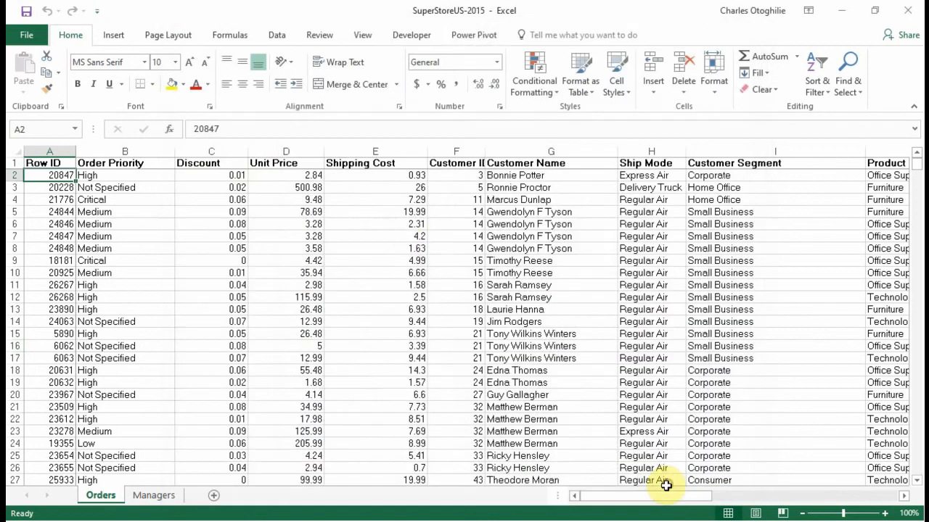
# Display the ribbon's add-ins commands to check for DAX Studio, and select cell A1 on the Orders sheet.
pyautogui.click(397, 227)
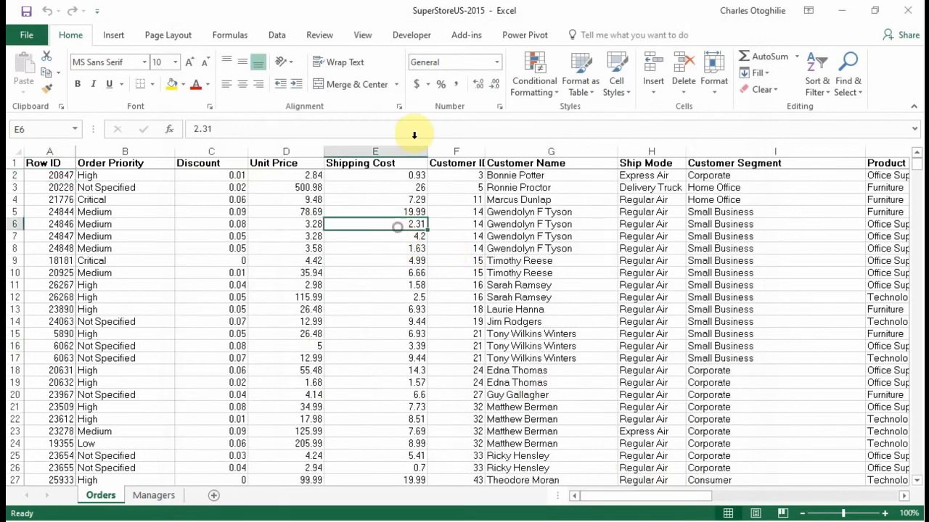
pyautogui.click(467, 36)
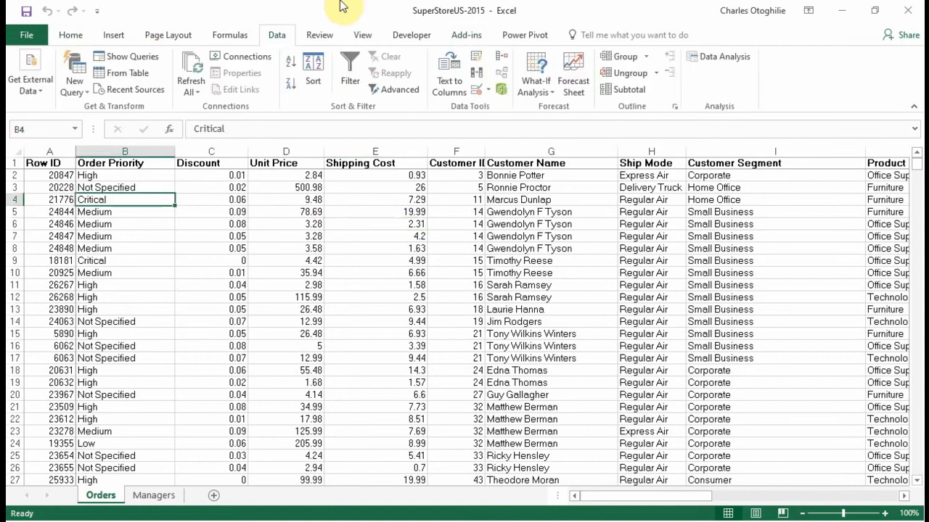
pyautogui.click(467, 36)
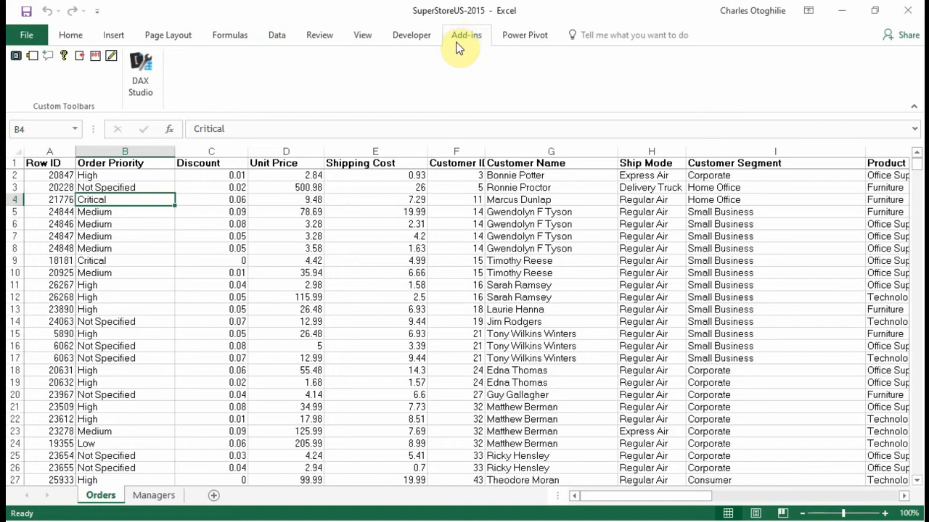
pyautogui.click(58, 186)
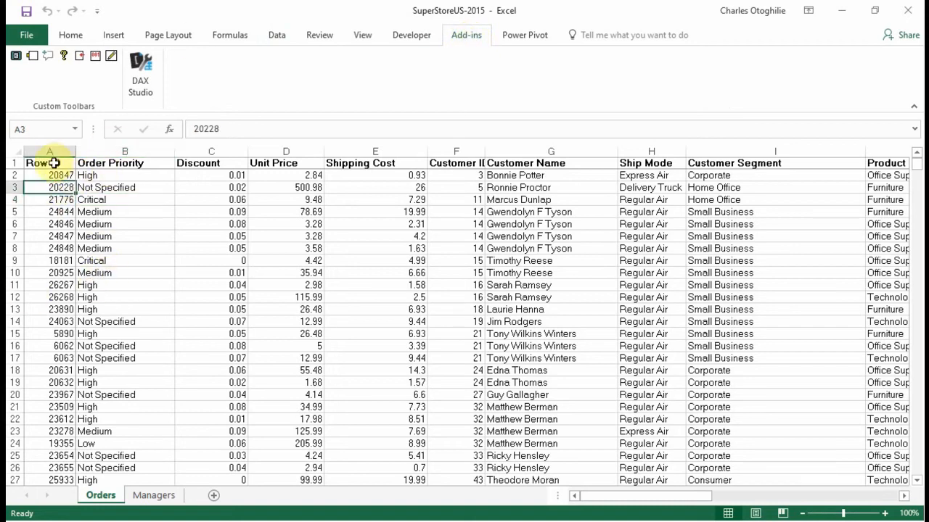
pyautogui.click(46, 161)
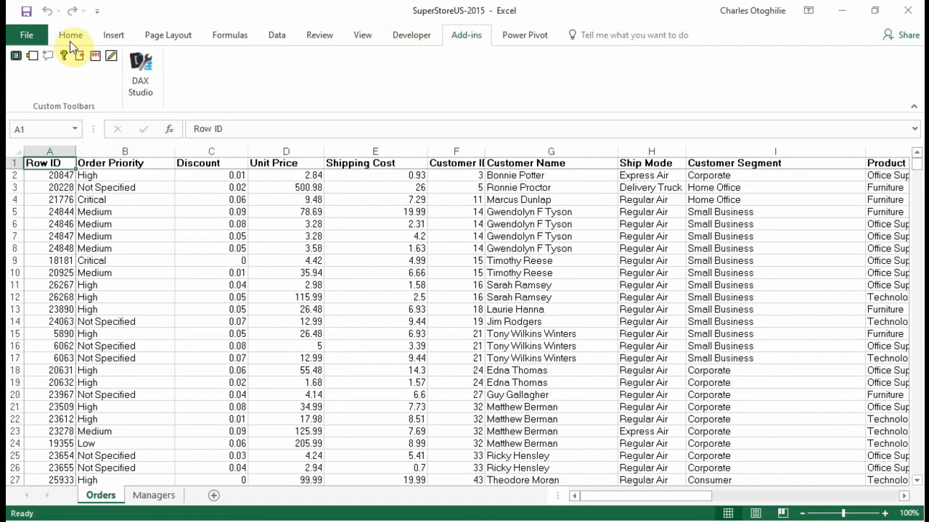
# Examine the From Table query command for the Orders data and reselect the Row ID header cell.
pyautogui.click(278, 37)
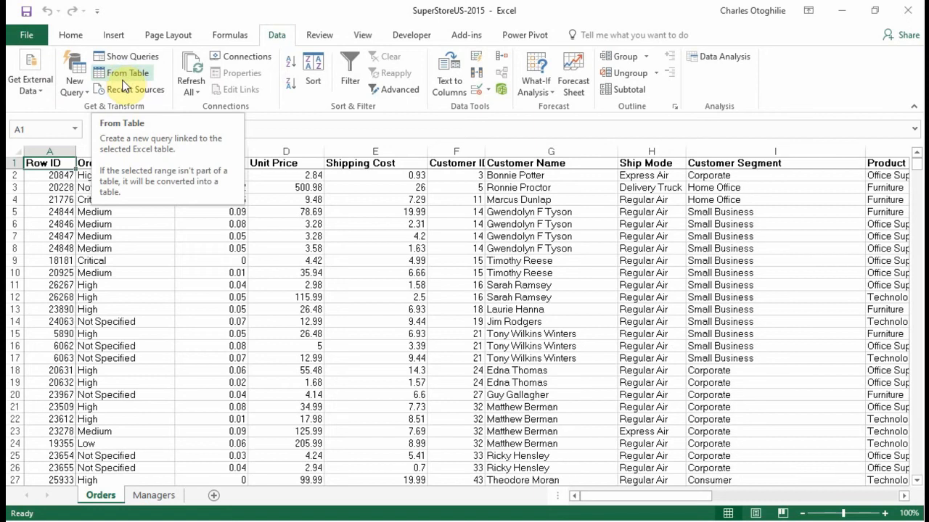
pyautogui.click(91, 233)
pyautogui.click(55, 165)
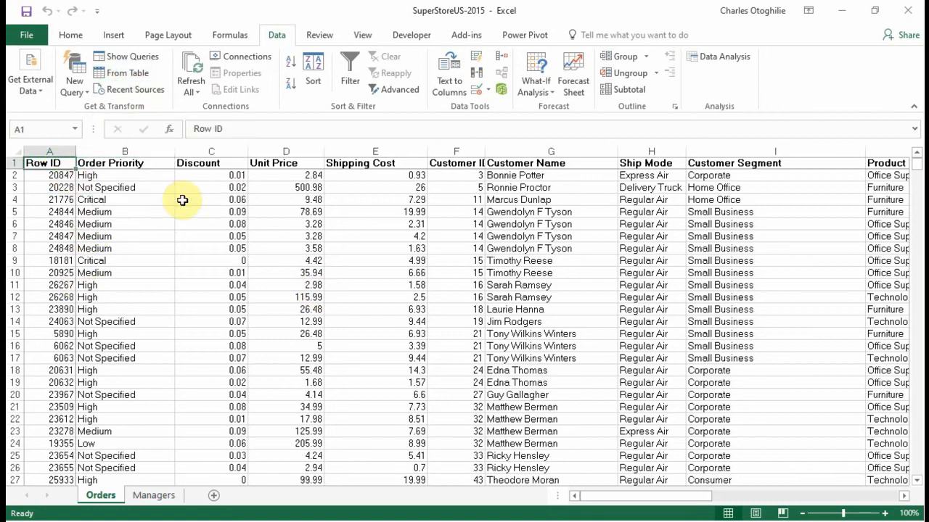
# Format the Orders data range A1:Y1953 as a table with headers, using the first black-and-white Light style.
pyautogui.click(69, 36)
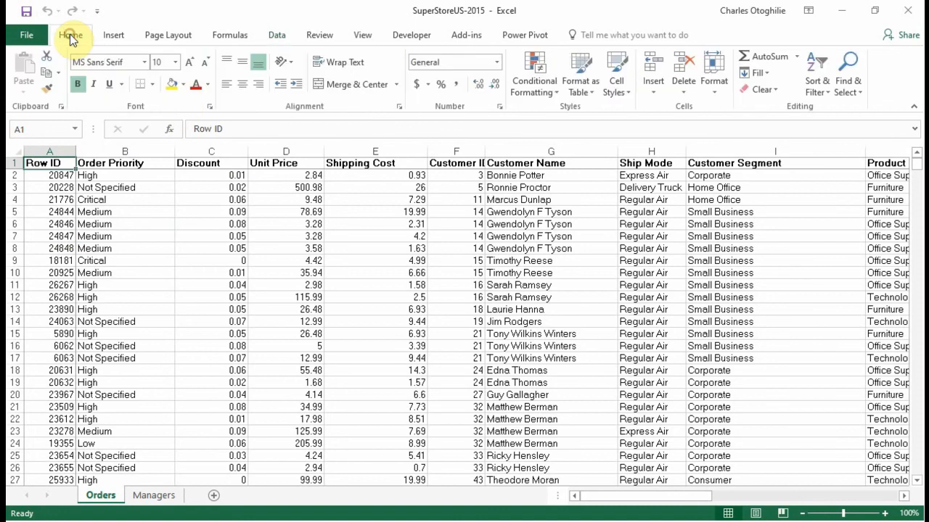
pyautogui.click(527, 200)
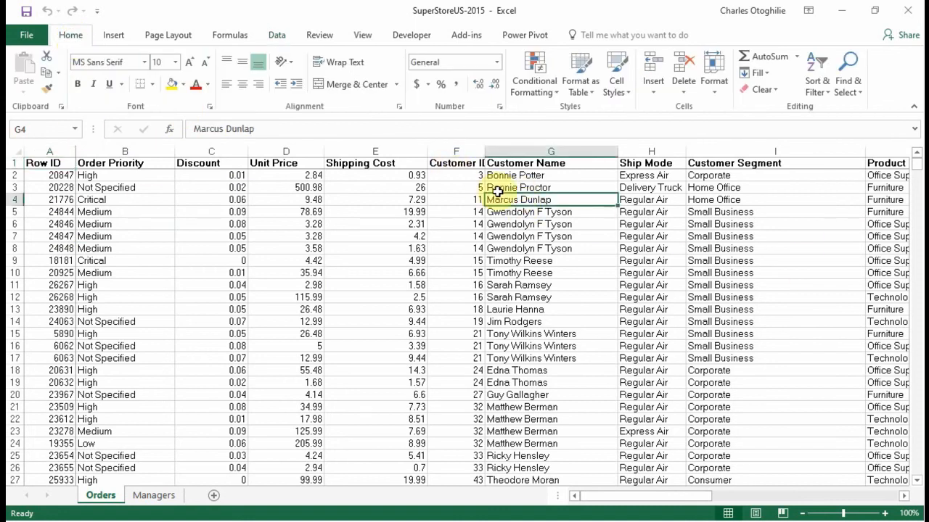
pyautogui.click(514, 245)
pyautogui.click(397, 264)
pyautogui.click(541, 239)
pyautogui.click(382, 225)
pyautogui.click(510, 224)
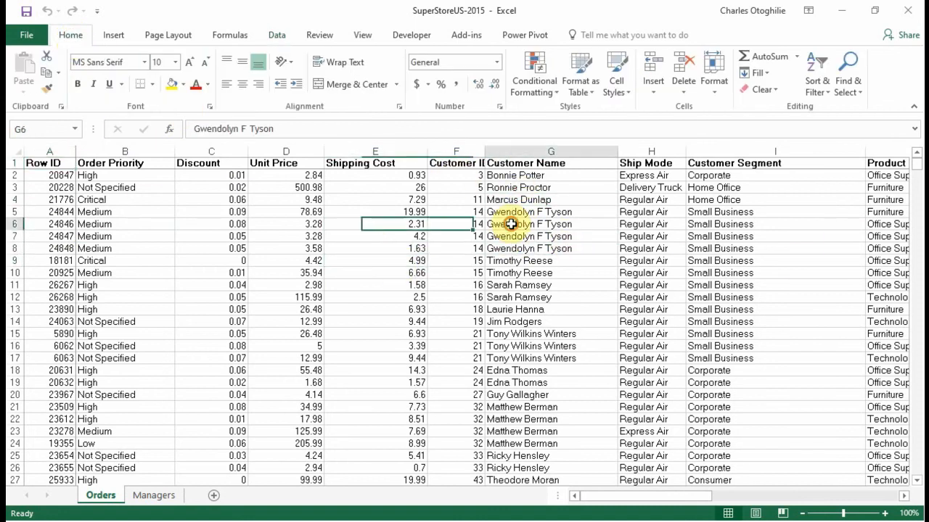
pyautogui.click(594, 89)
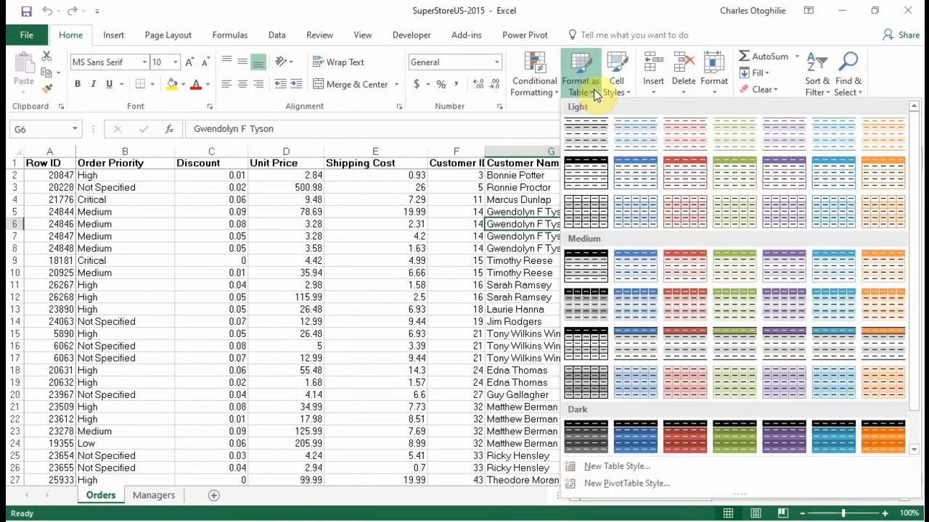
pyautogui.click(591, 138)
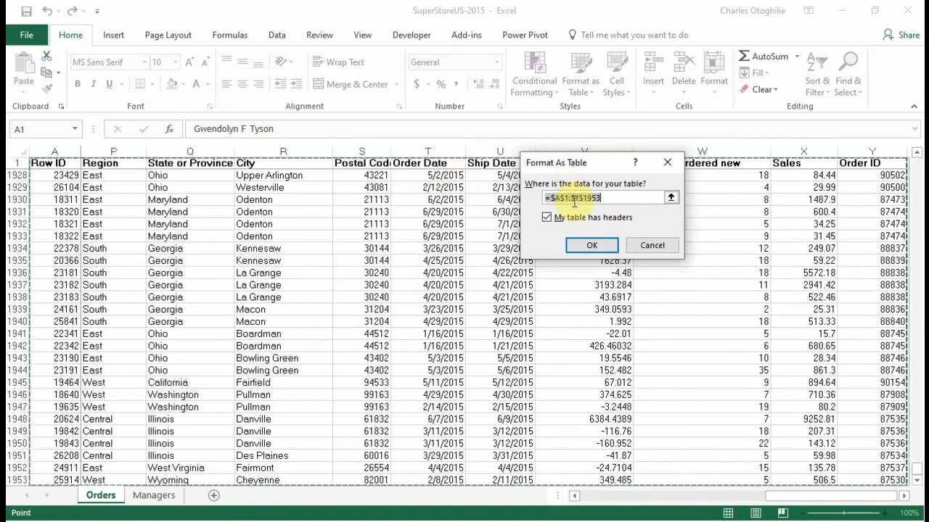
pyautogui.click(592, 246)
pyautogui.click(152, 212)
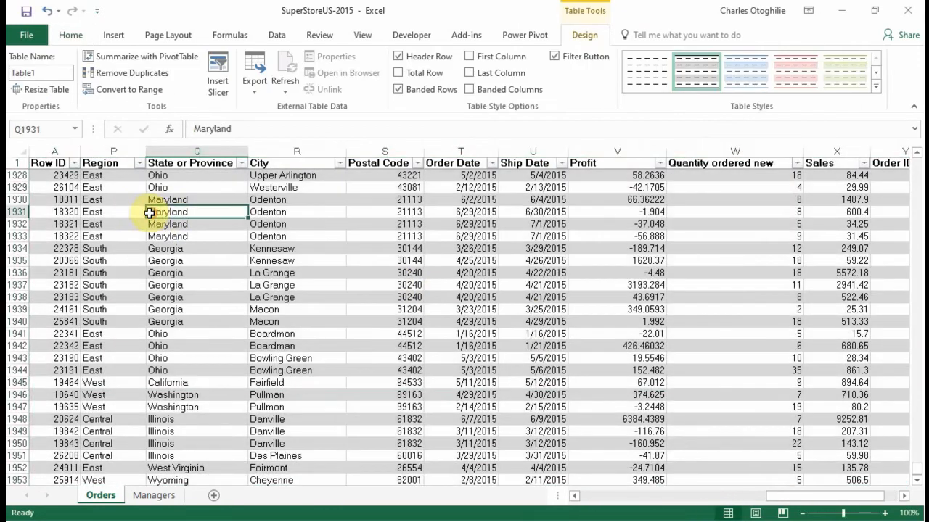
# Remove the Orders table's style formatting and turn off the filter buttons in its header row.
pyautogui.click(102, 164)
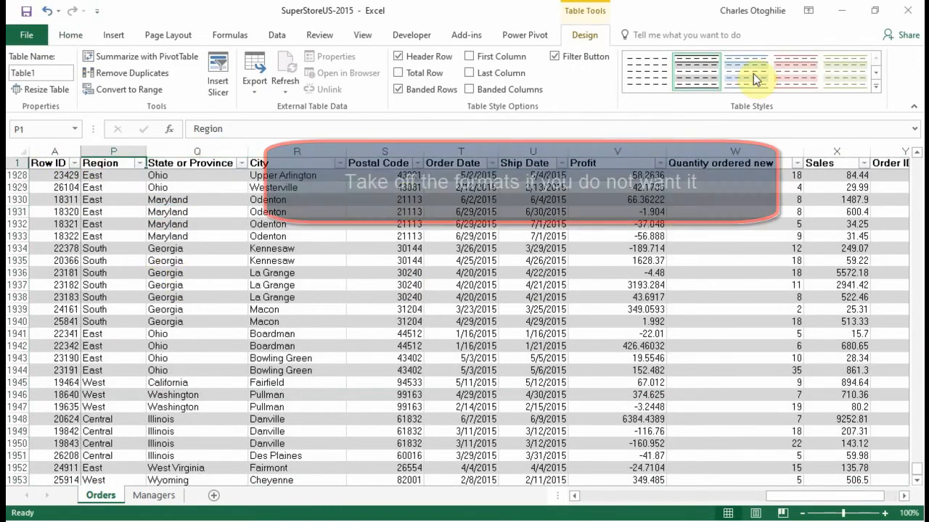
pyautogui.click(204, 258)
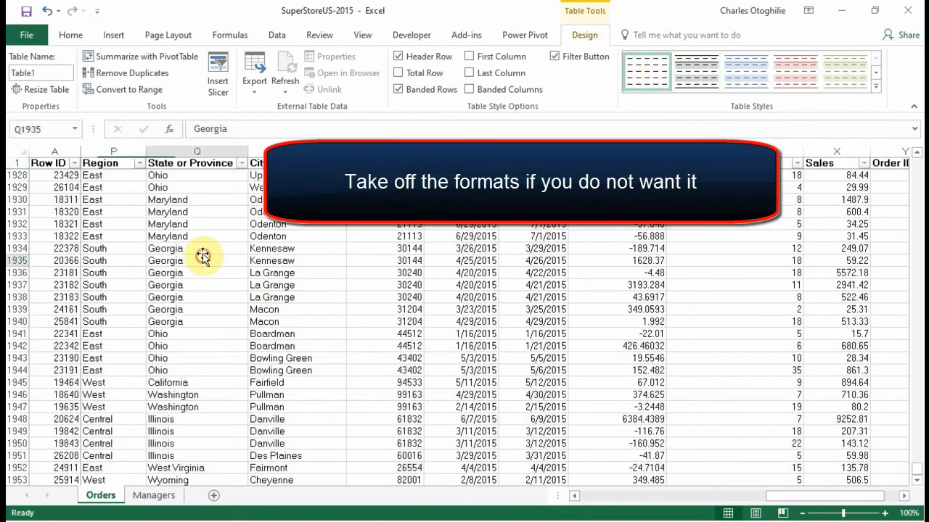
pyautogui.click(199, 163)
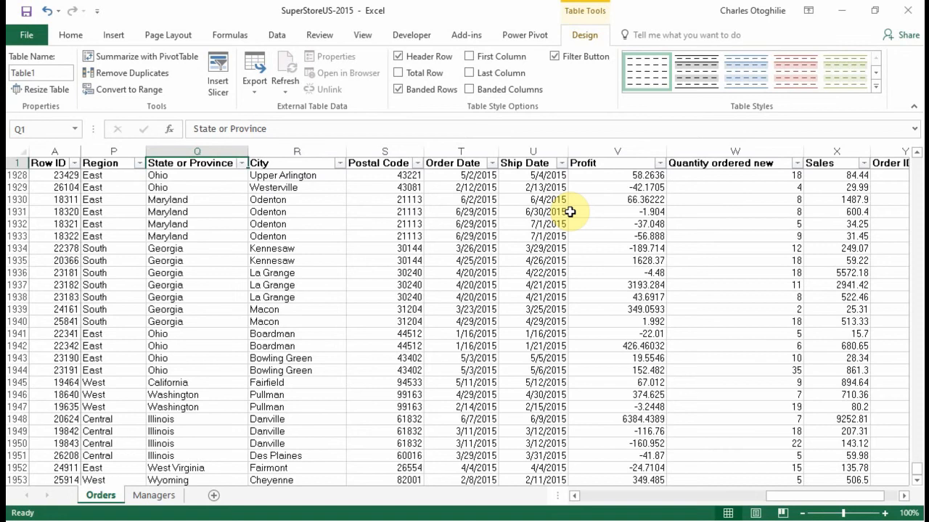
pyautogui.hotkey('ctrl', 'shift', 'l')
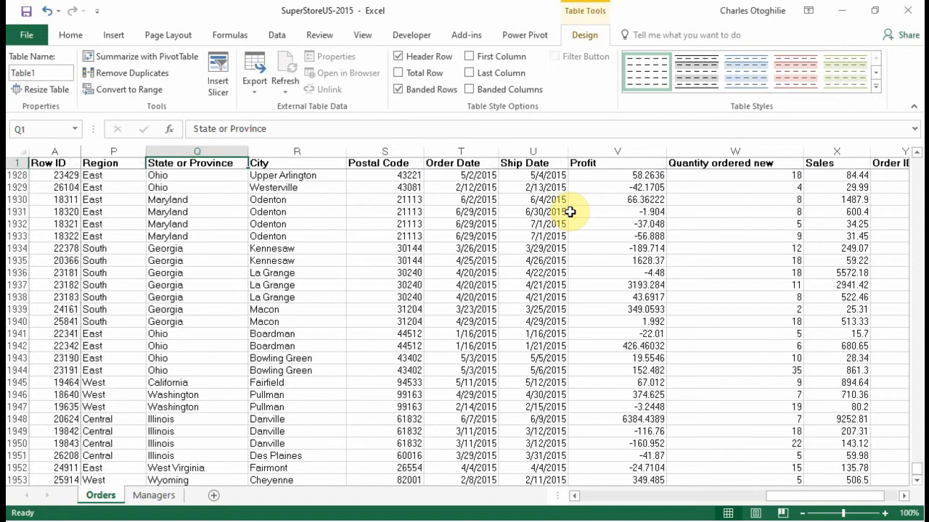
# Fill the Orders table's header row A1:Y1 with dark blue and set its font color to white.
pyautogui.click(388, 285)
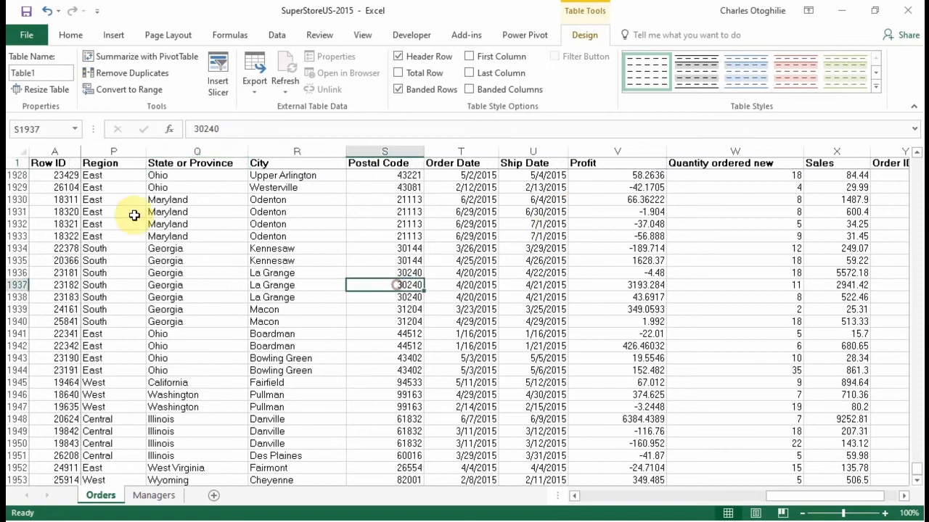
pyautogui.click(47, 163)
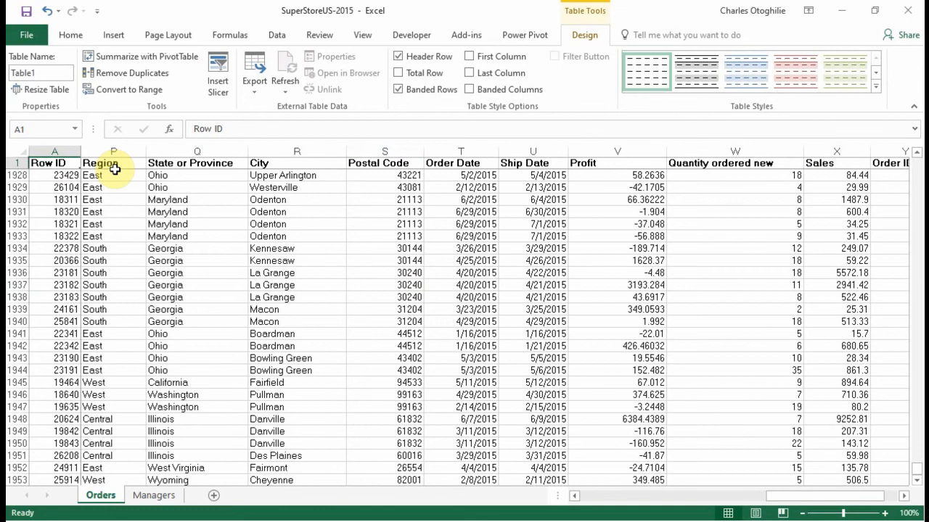
pyautogui.hotkey('ctrl', 'shift', 'Right')
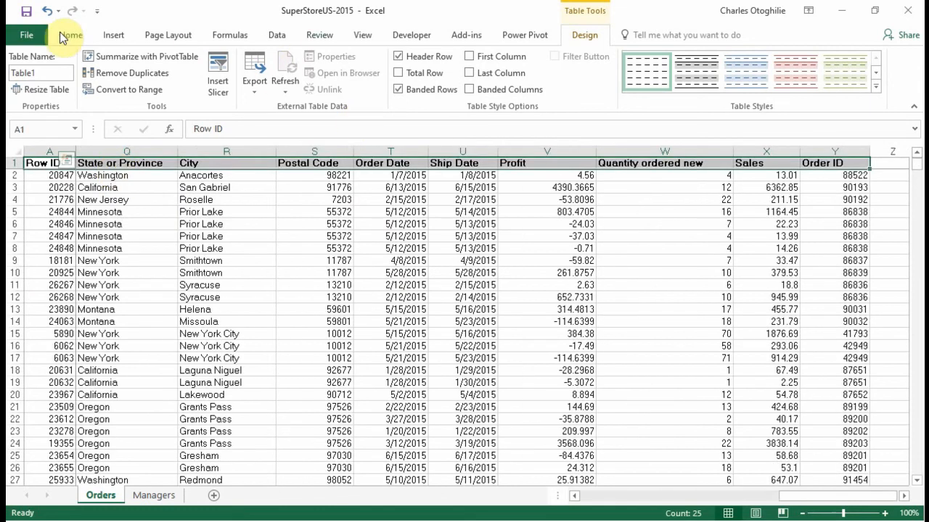
pyautogui.click(69, 37)
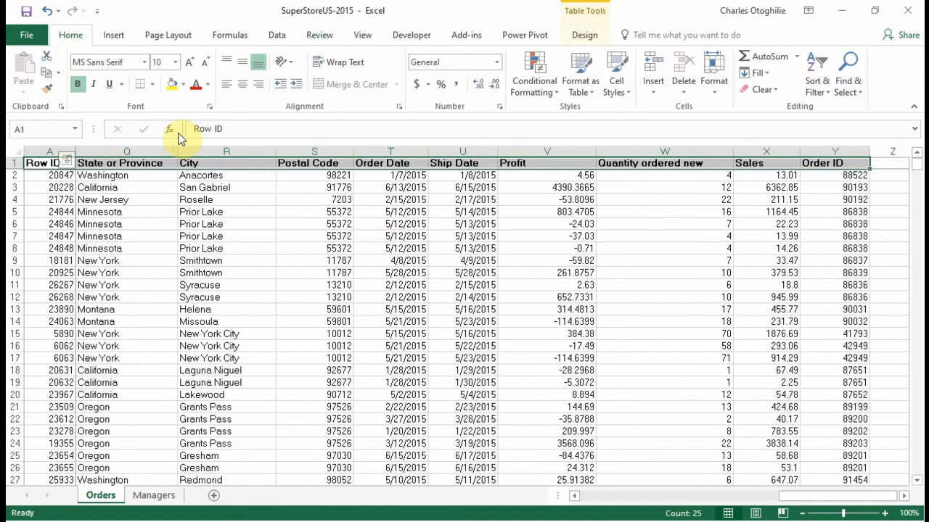
pyautogui.click(184, 86)
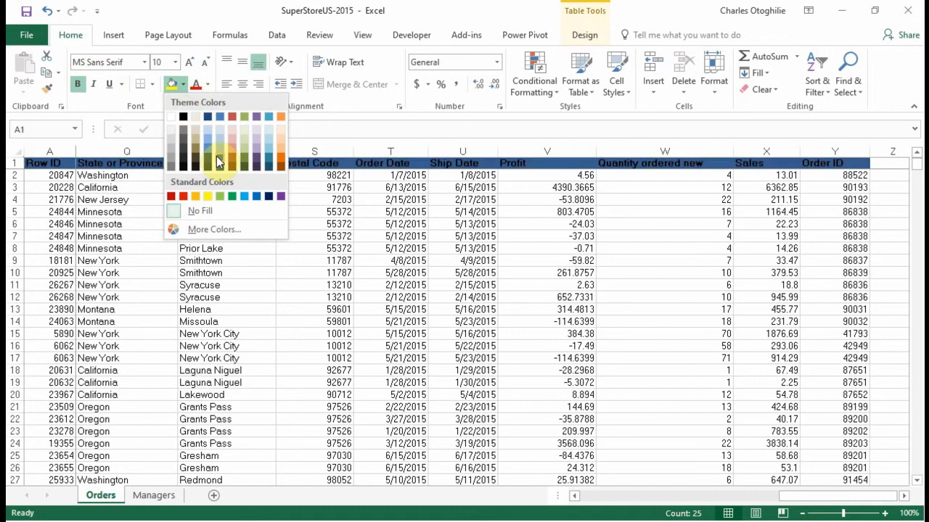
pyautogui.click(217, 156)
pyautogui.click(209, 85)
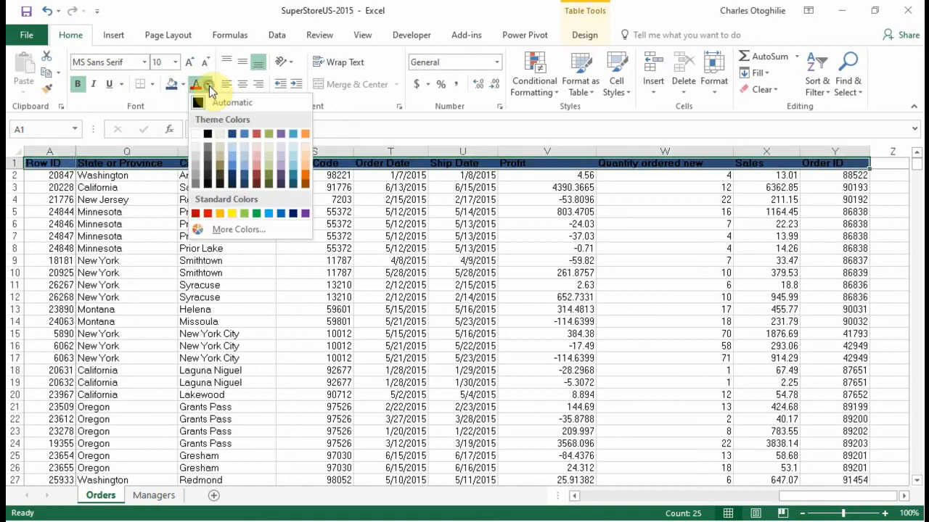
pyautogui.click(203, 133)
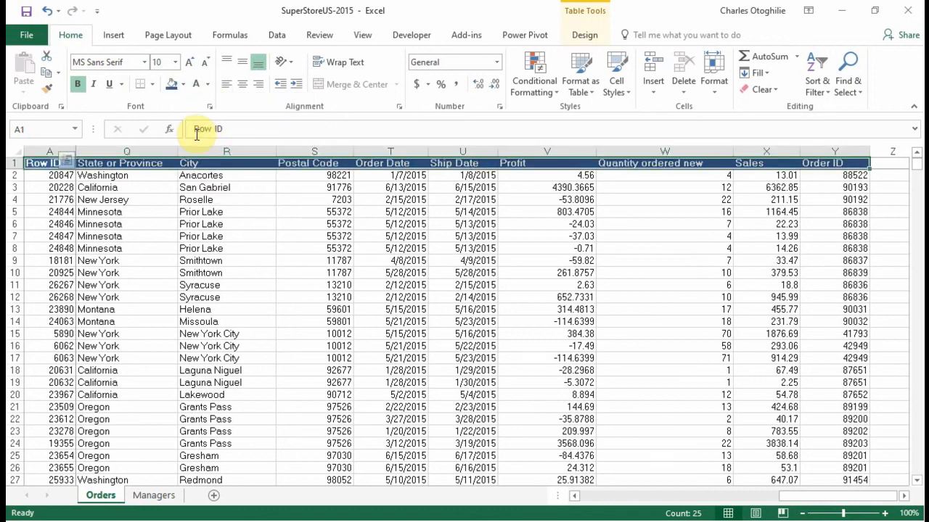
pyautogui.click(203, 274)
pyautogui.click(466, 394)
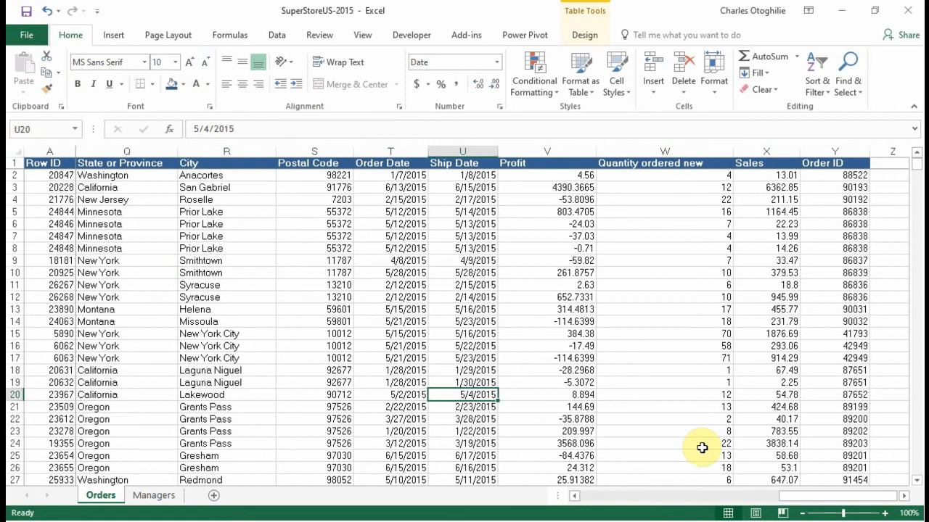
# Create a new query from the Orders table, with a cell inside the table selected.
pyautogui.moveTo(798, 498); pyautogui.dragTo(595, 497)
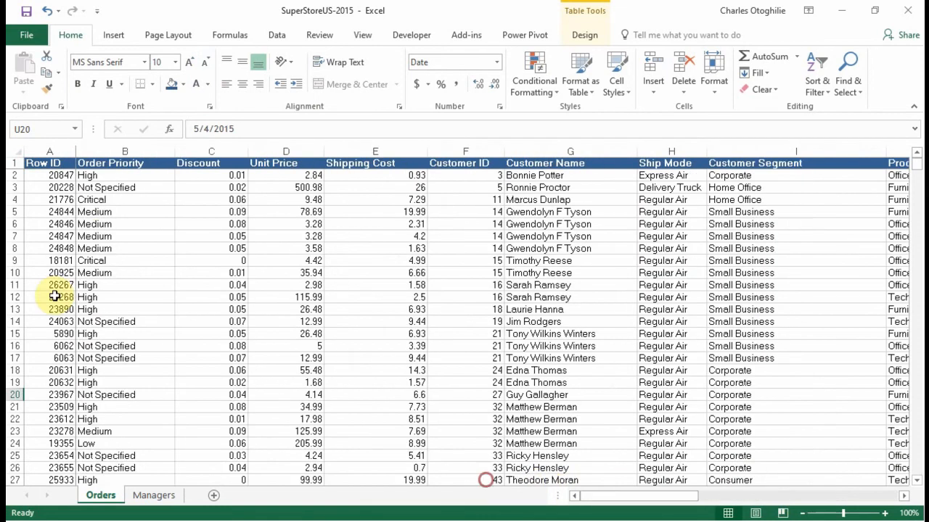
pyautogui.click(125, 237)
pyautogui.click(88, 190)
pyautogui.click(258, 285)
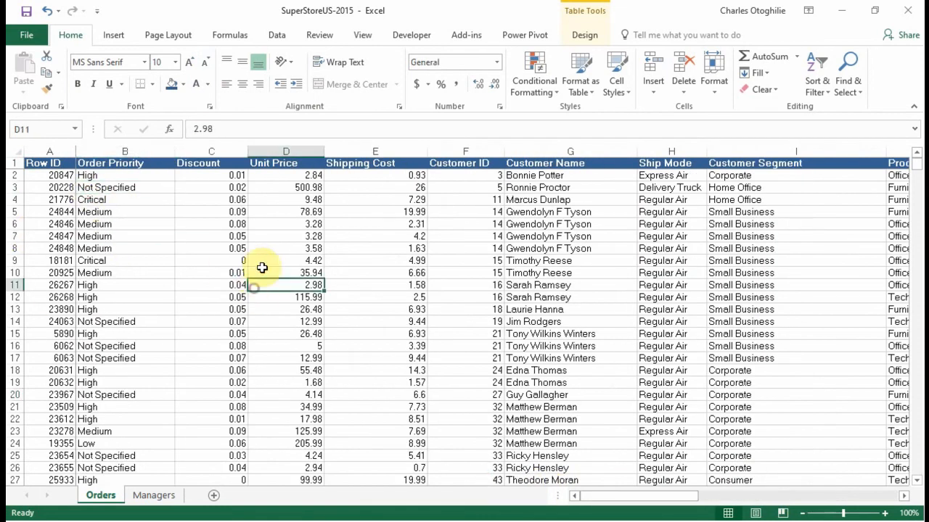
pyautogui.click(277, 36)
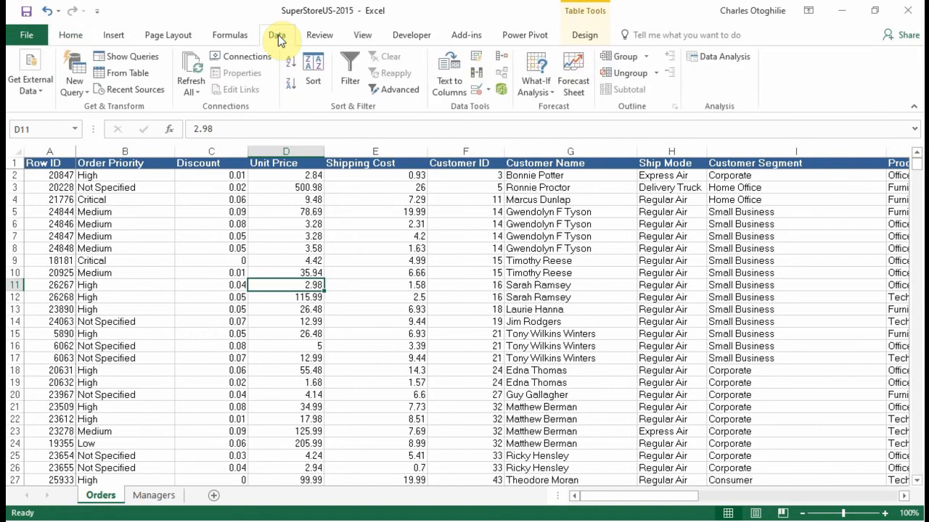
pyautogui.click(124, 75)
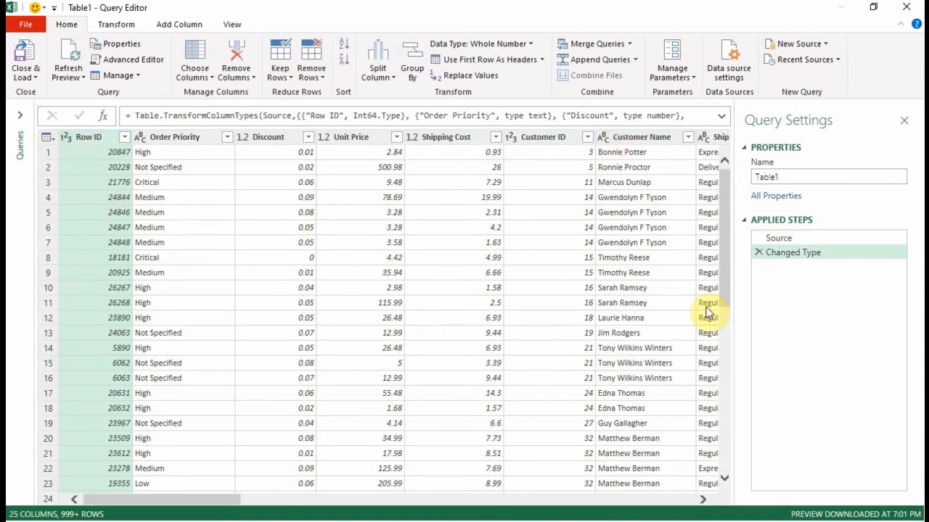
# Load the query as a table on a new worksheet, with its data added to the Data Model.
pyautogui.moveTo(147, 501); pyautogui.dragTo(7, 501)
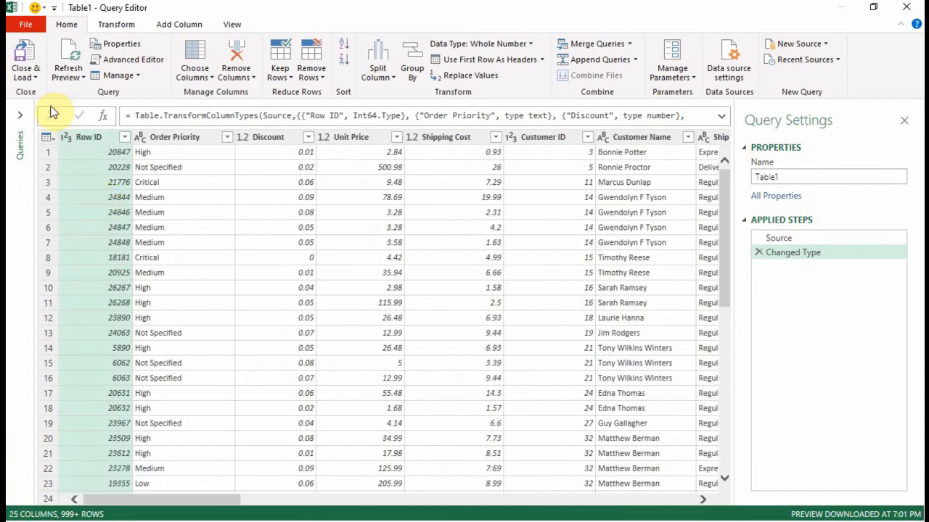
pyautogui.click(36, 77)
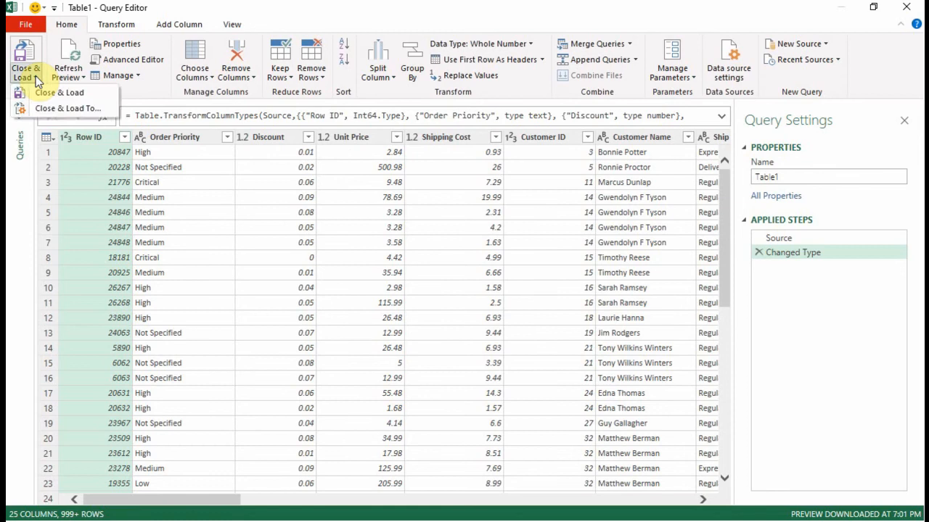
pyautogui.click(64, 108)
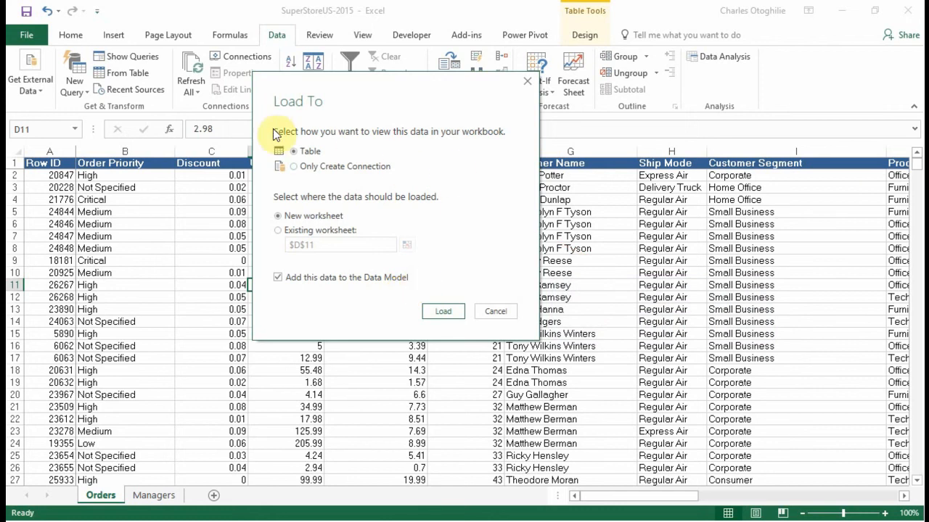
pyautogui.click(438, 313)
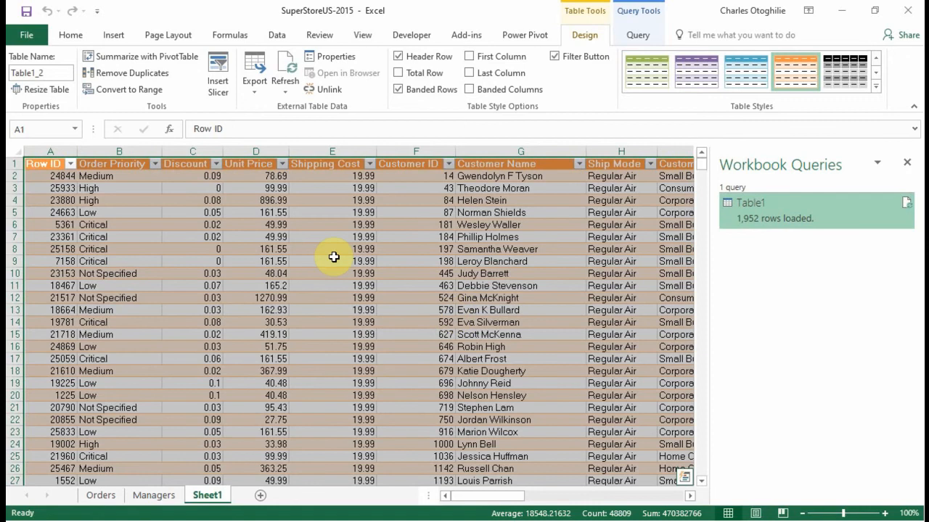
pyautogui.click(189, 223)
pyautogui.click(519, 346)
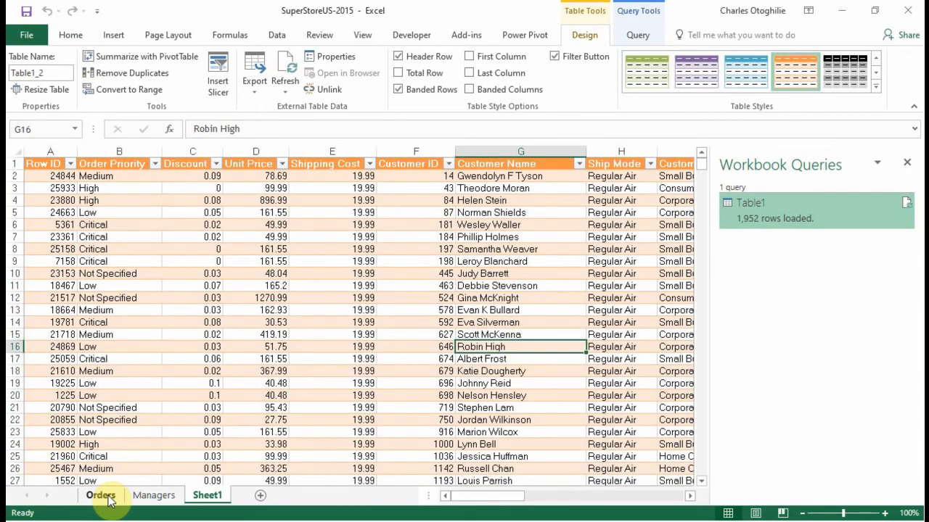
pyautogui.click(441, 249)
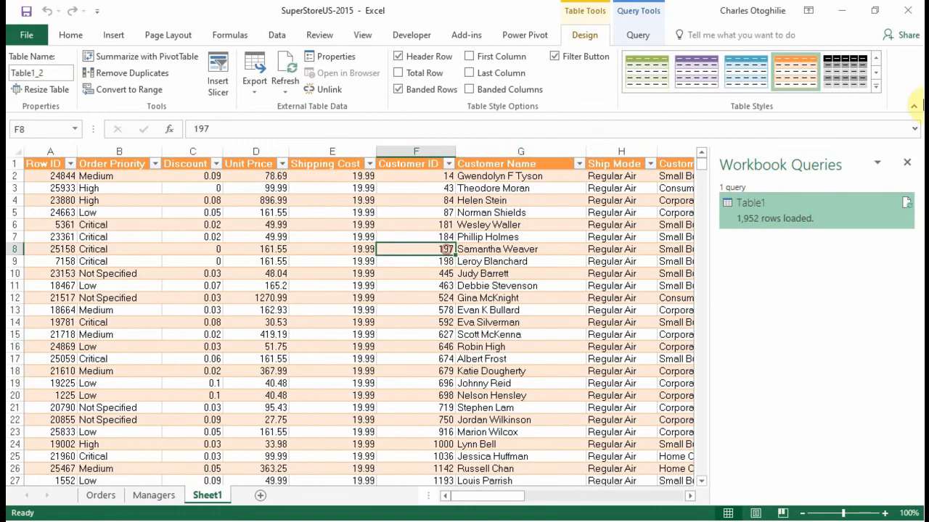
# Rename the Table1 workbook query as Orders and accept recreating its Data Model table.
pyautogui.click(741, 187)
pyautogui.click(740, 187)
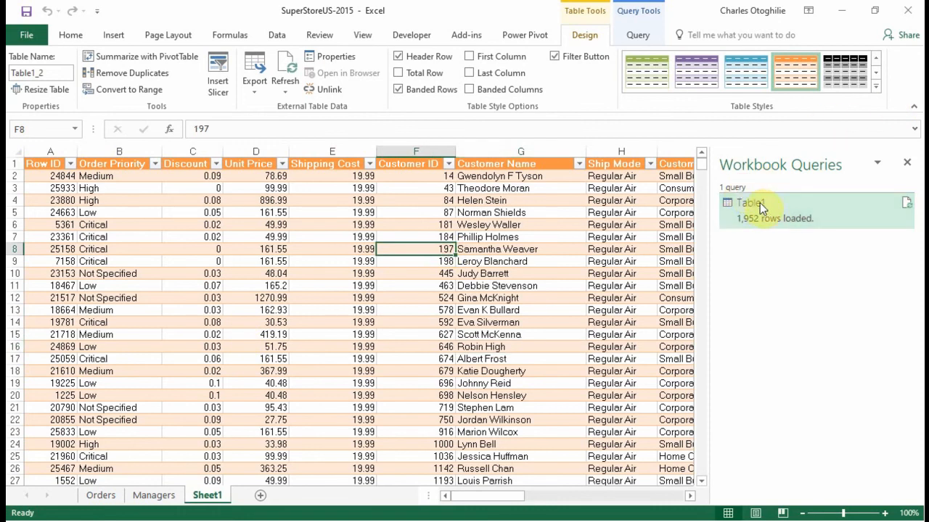
pyautogui.rightClick(760, 202)
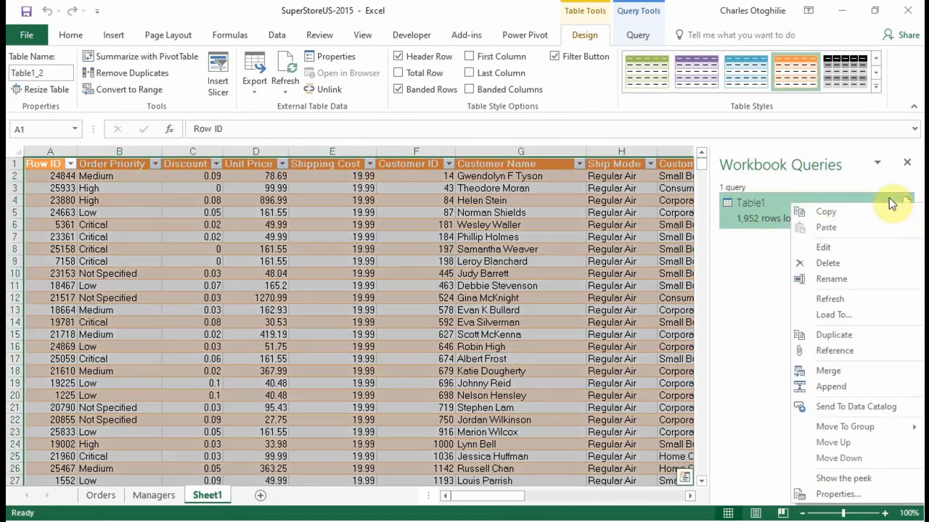
pyautogui.click(831, 280)
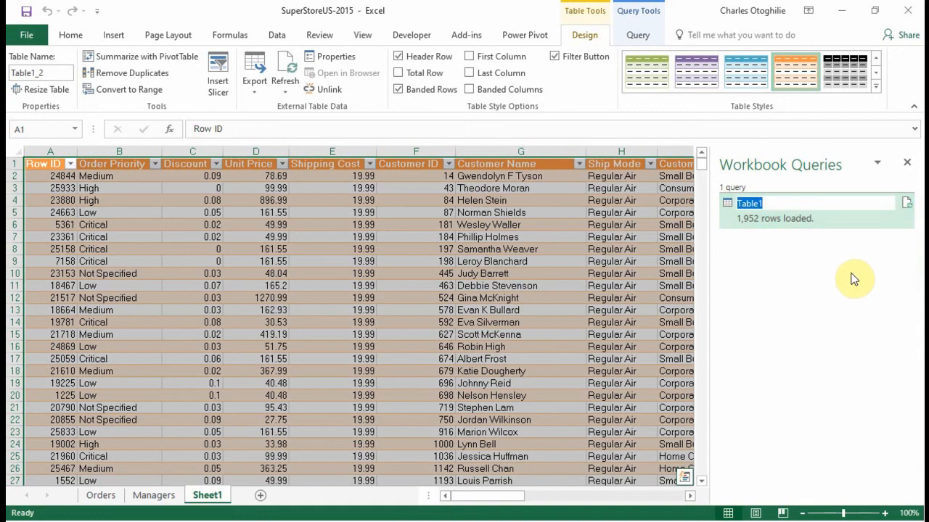
pyautogui.write('Orders')
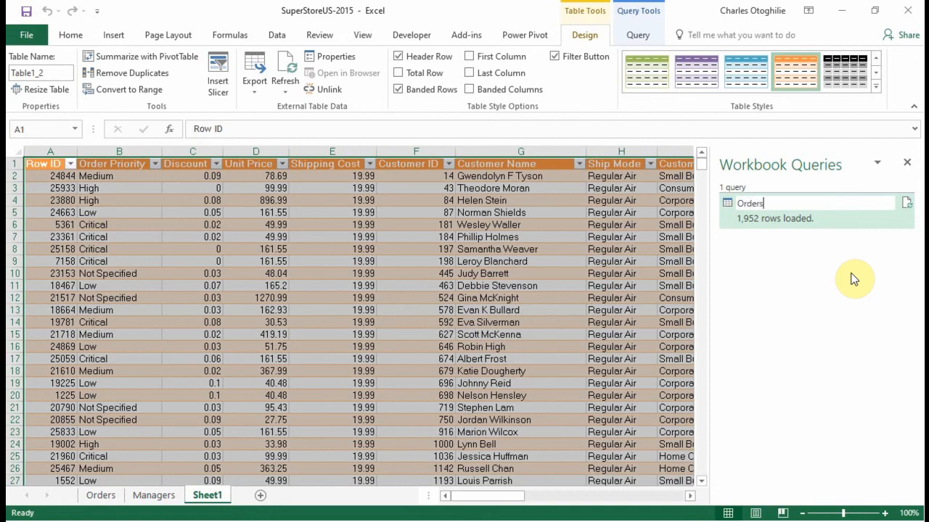
pyautogui.click(853, 279)
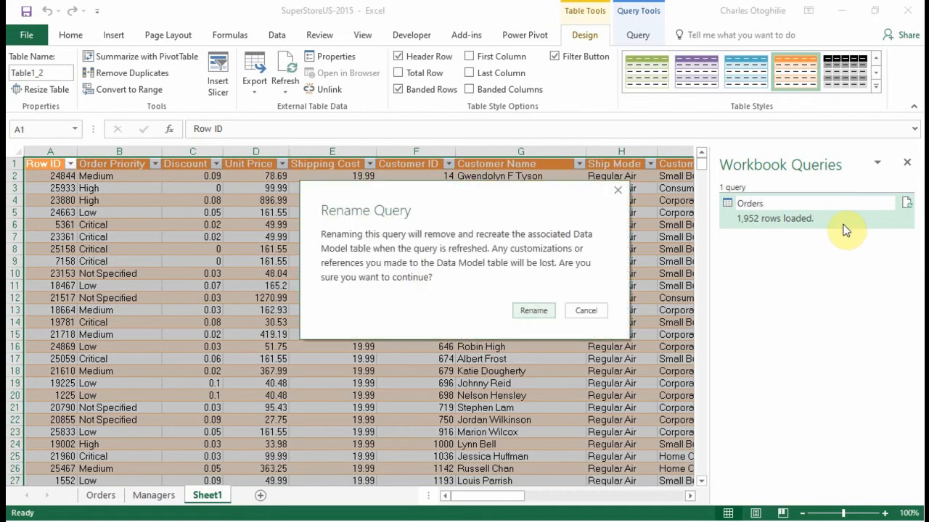
pyautogui.click(534, 312)
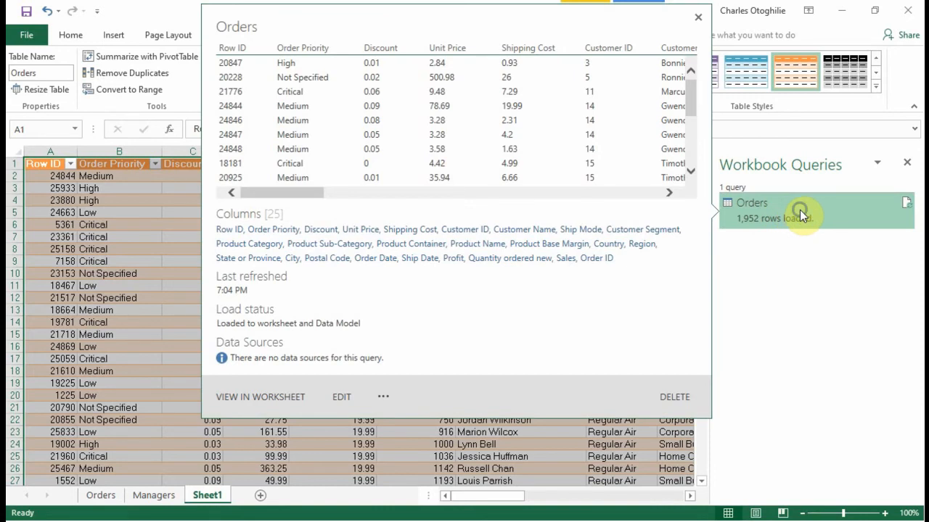
# Refresh the Orders query and deselect the loaded table.
pyautogui.rightClick(800, 210)
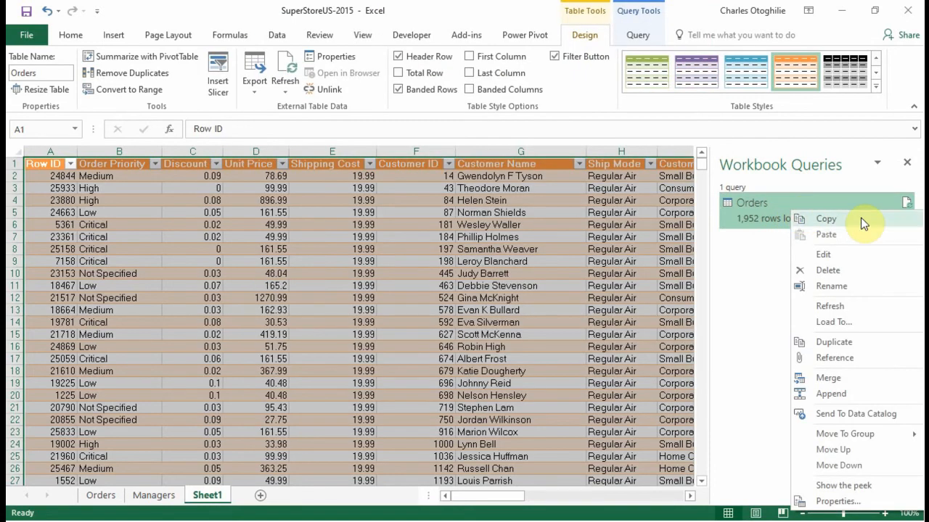
pyautogui.click(829, 308)
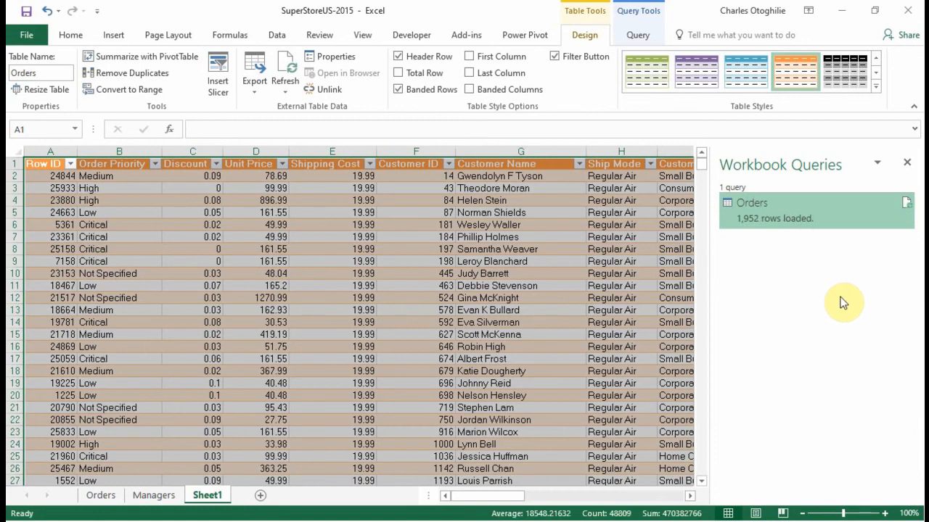
pyautogui.click(538, 273)
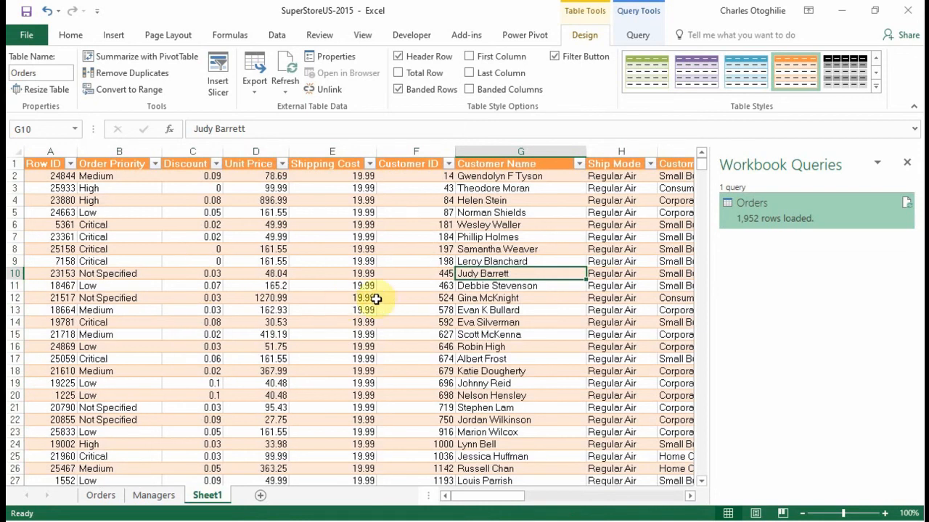
# Return to the Orders sheet, launch DAX Studio from Excel's add-ins, and connect it to the PowerPivot model of SuperStoreUS-2015.xlsx.
pyautogui.click(101, 495)
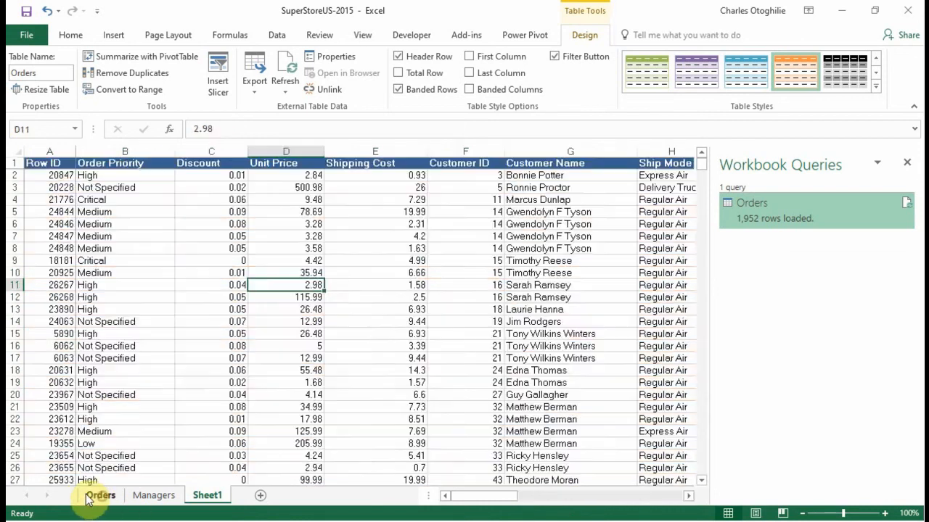
pyautogui.click(150, 500)
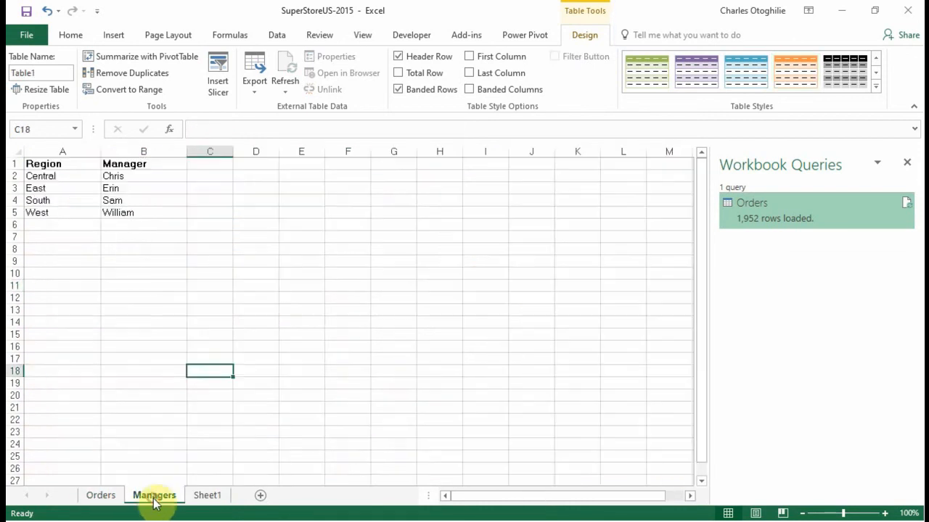
pyautogui.click(91, 203)
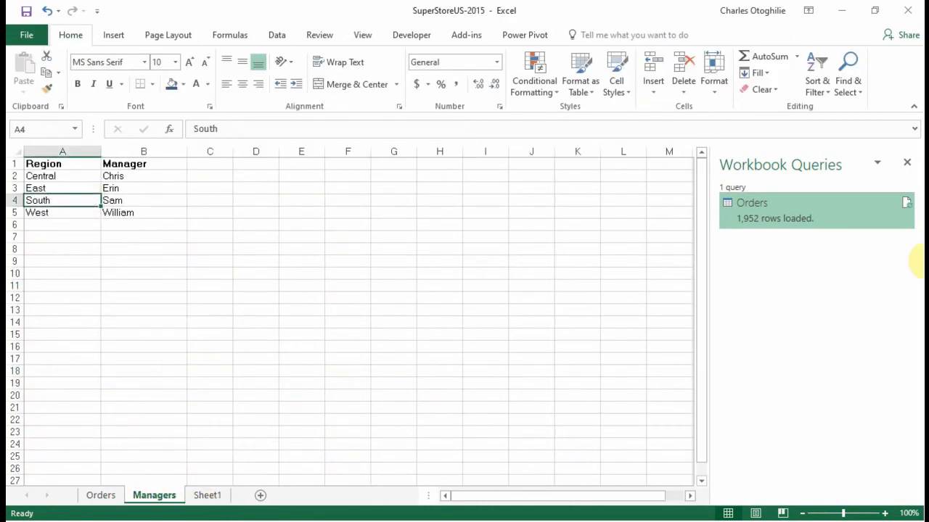
pyautogui.click(104, 495)
pyautogui.click(241, 221)
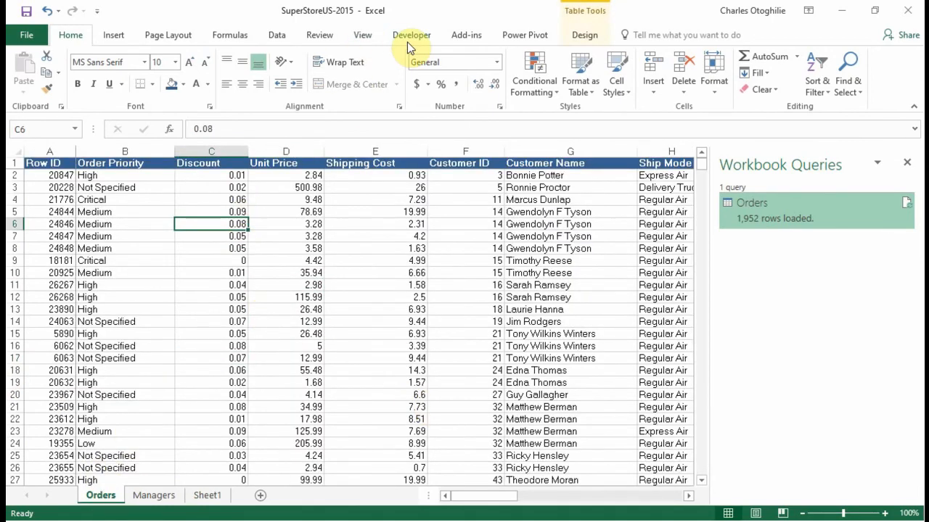
pyautogui.click(468, 36)
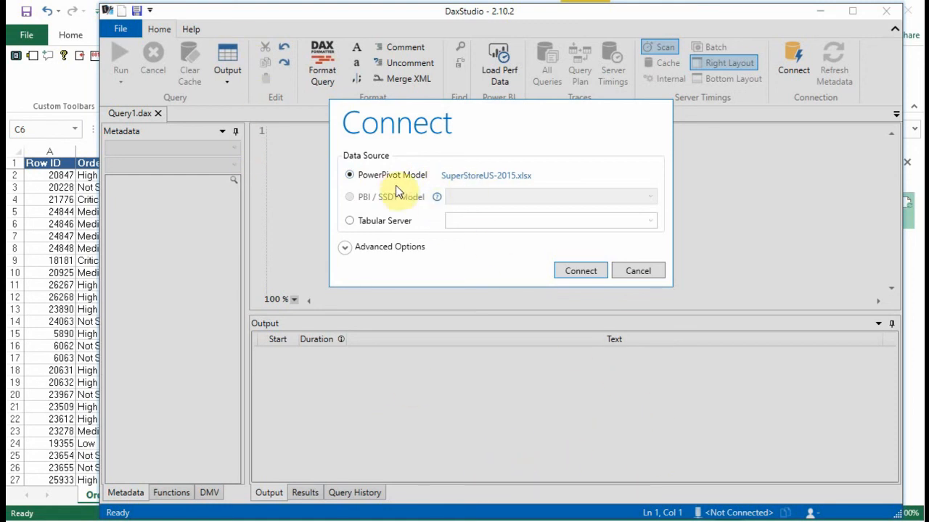
pyautogui.click(580, 271)
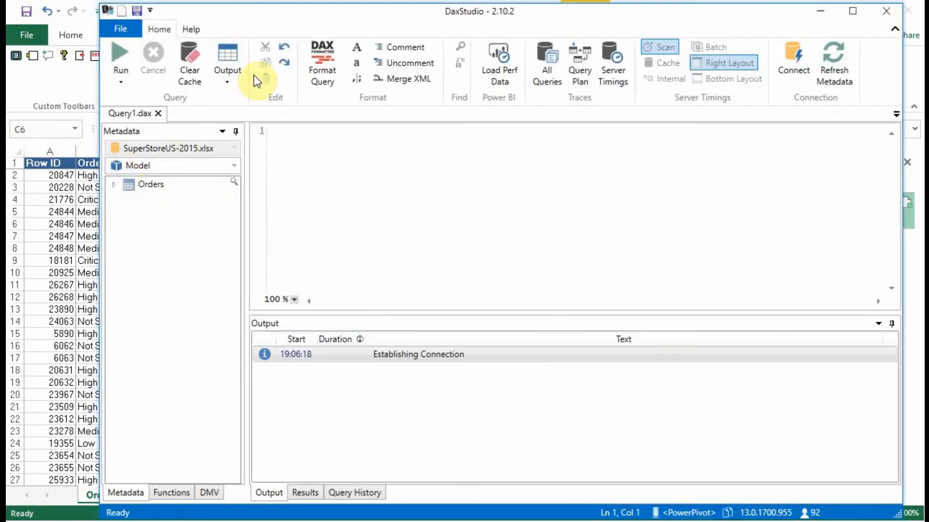
# Expand the Orders table in the model's metadata and examine its columns.
pyautogui.moveTo(406, 23); pyautogui.dragTo(392, 21)
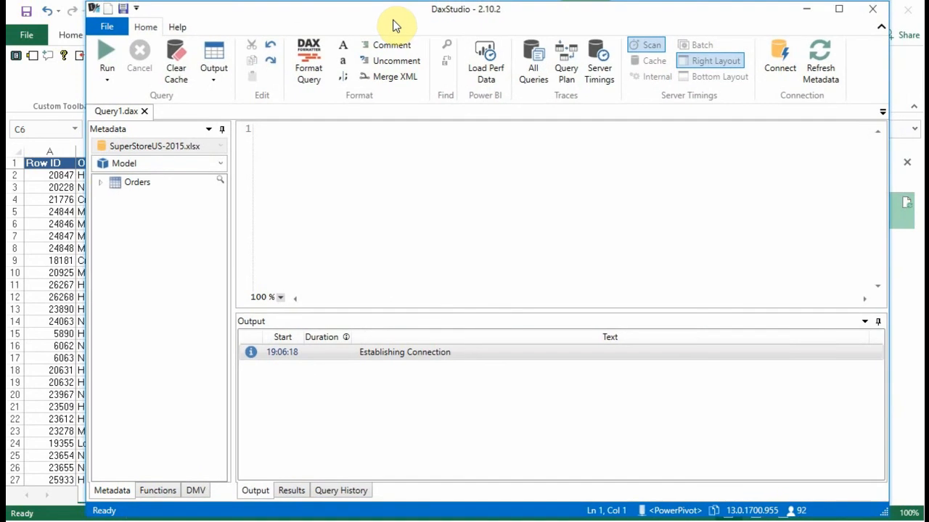
pyautogui.click(100, 182)
pyautogui.scroll(-2, 186, 383)
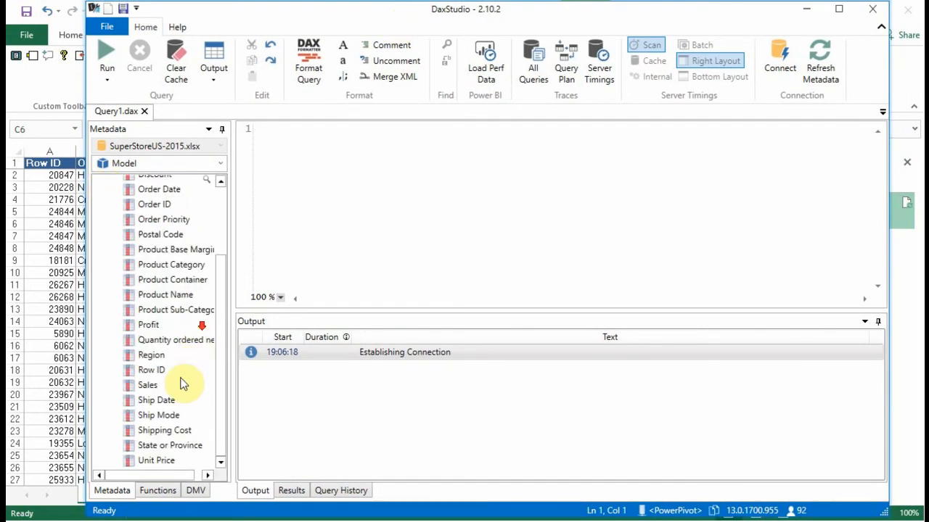
# Collapse the Orders table's column list in the metadata and place the cursor in the empty query editor.
pyautogui.scroll(2, 182, 445)
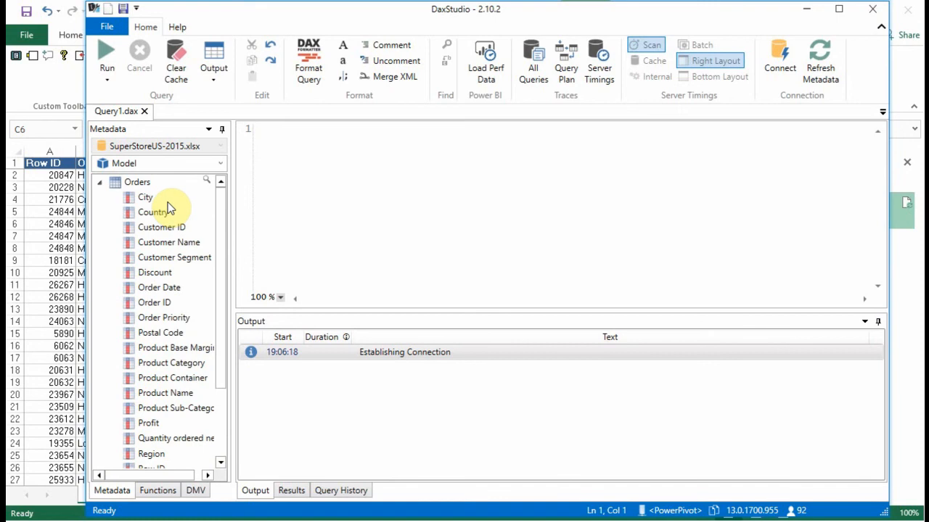
pyautogui.click(100, 182)
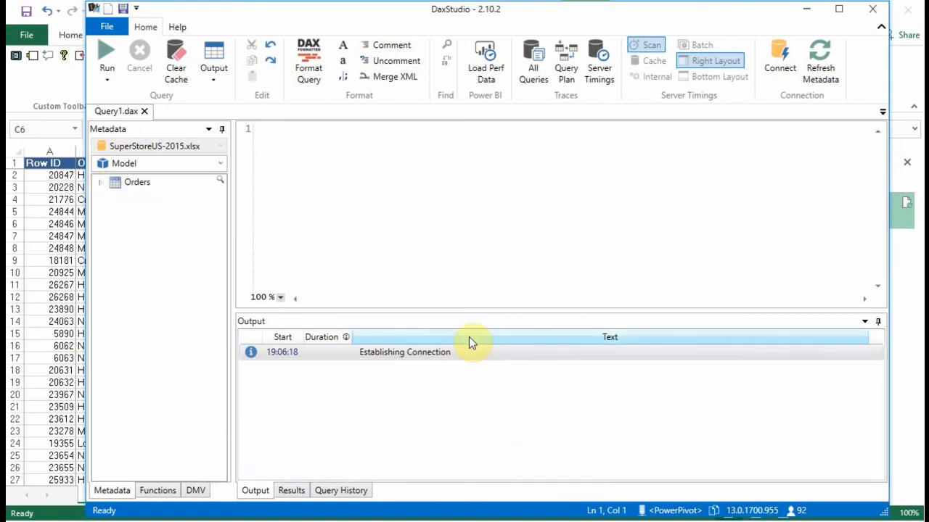
pyautogui.click(300, 152)
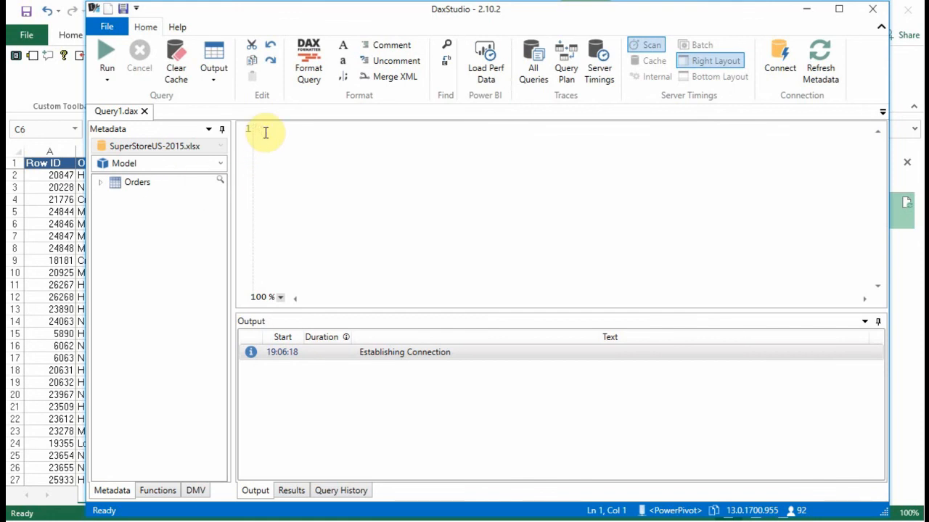
# Write a query with EVALUATE on the first line and the Orders table on the second.
pyautogui.write('E')
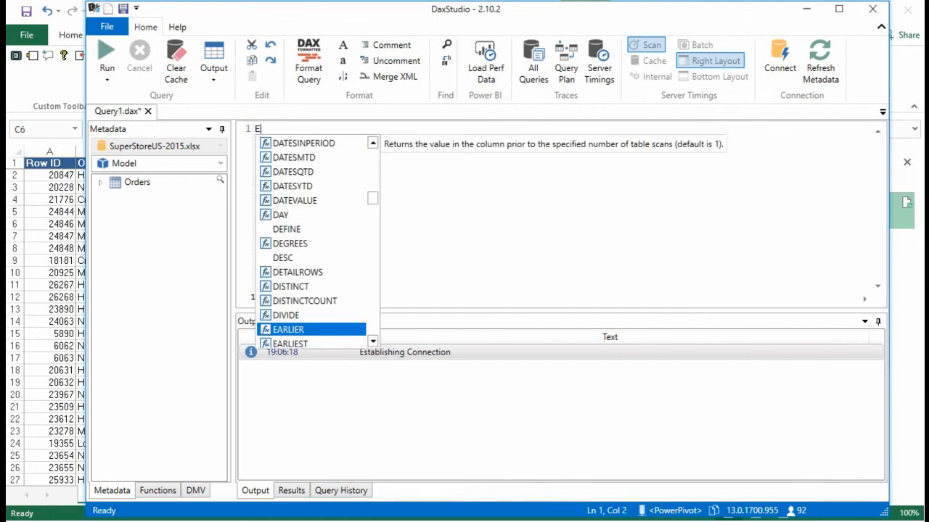
pyautogui.write('v')
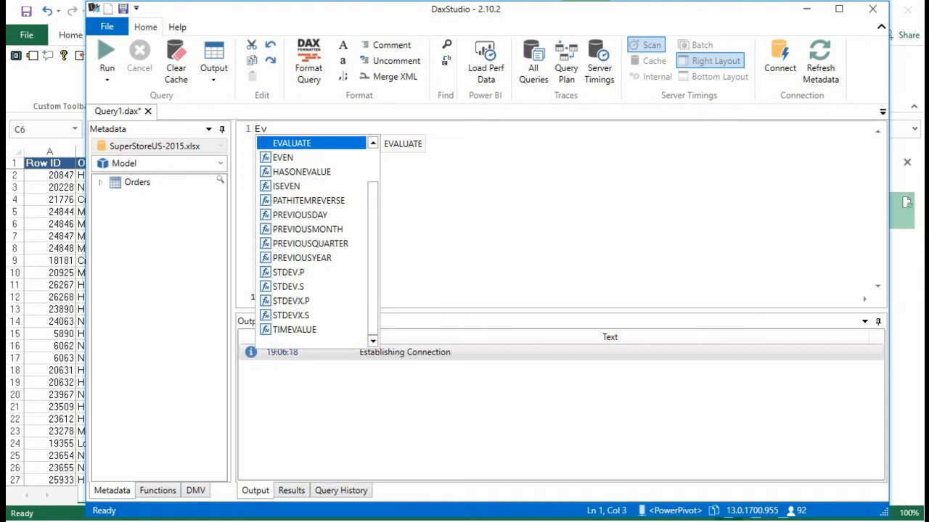
pyautogui.press('Tab')
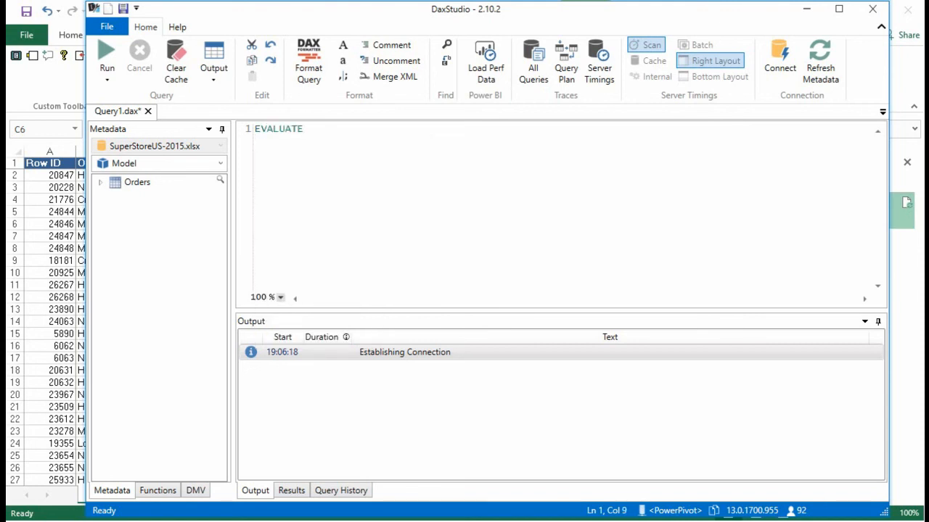
pyautogui.press('Return')
pyautogui.write('Orde')
pyautogui.press('Tab')
pyautogui.press('Return')
# Run the EVALUATE Orders query and look across the columns of its results.
pyautogui.click(107, 62)
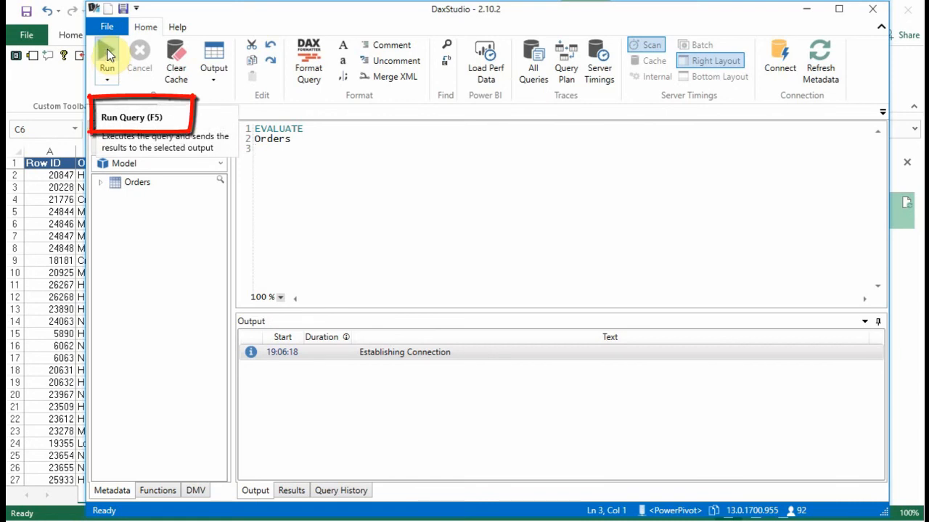
pyautogui.click(107, 55)
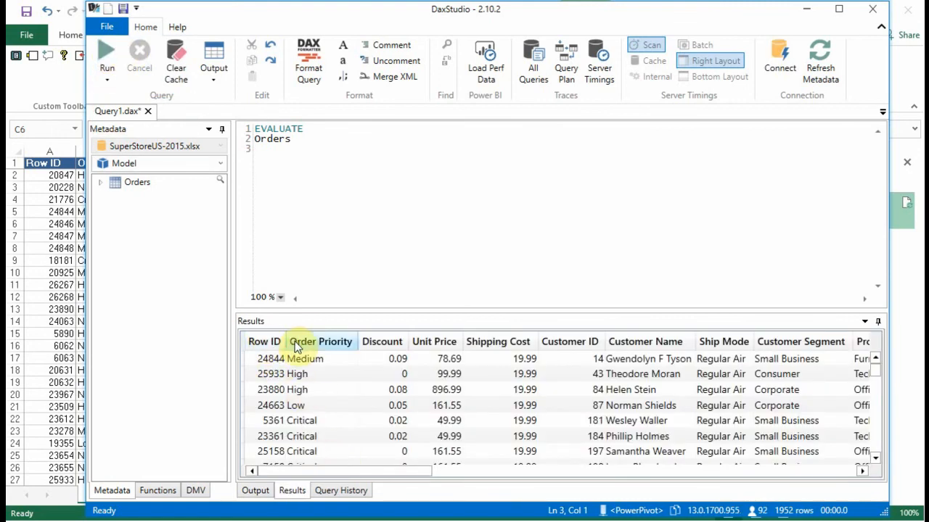
pyautogui.moveTo(388, 473); pyautogui.dragTo(283, 465)
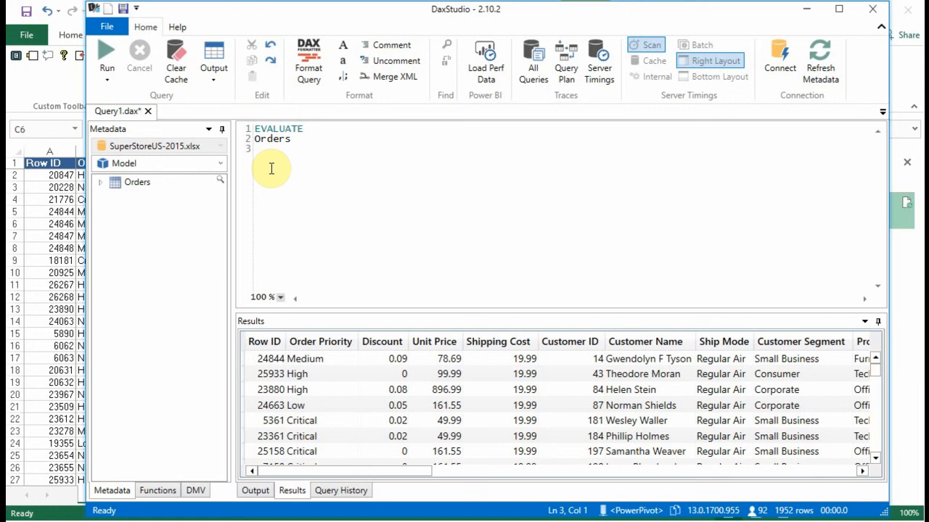
# Start a second statement on line 4, below the Orders query, with EVALUATE and the VALUES function.
pyautogui.click(305, 139)
pyautogui.press('Return')
pyautogui.press('Return')
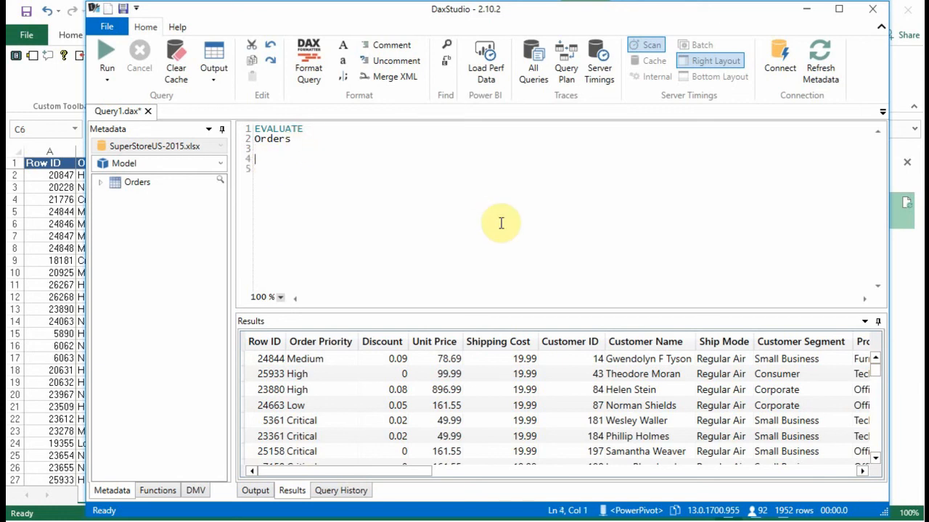
pyautogui.write('Eval')
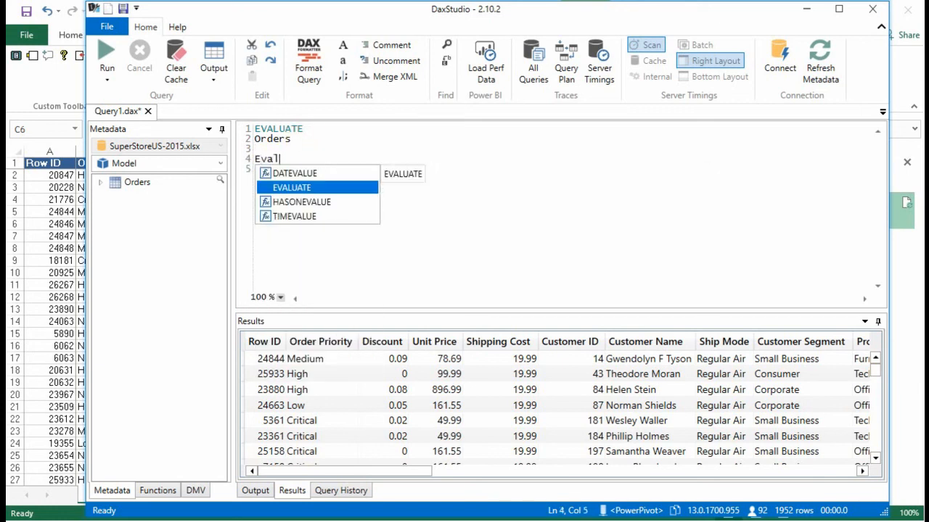
pyautogui.press('Tab')
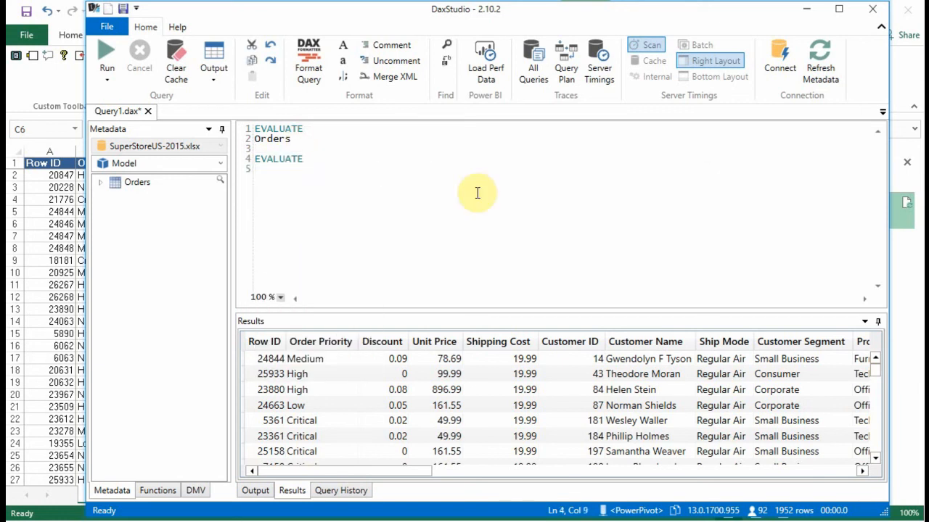
pyautogui.write('Va')
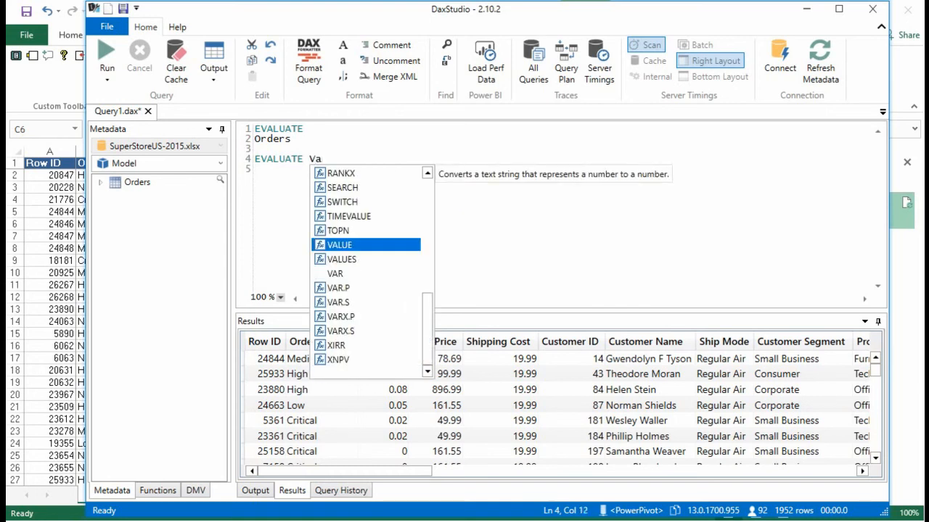
pyautogui.press('Down')
pyautogui.press('Tab')
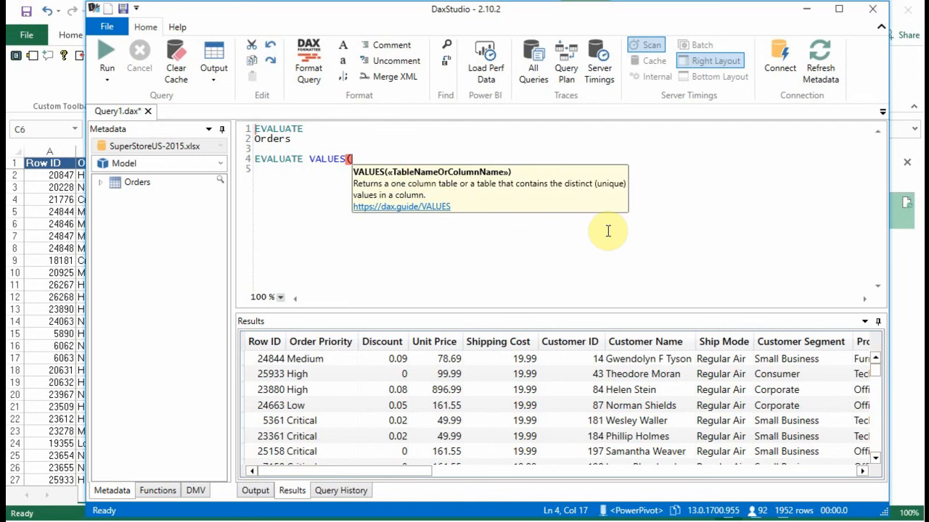
# Complete the VALUES function with Orders[Region] as its argument and run both statements together.
pyautogui.write('o')
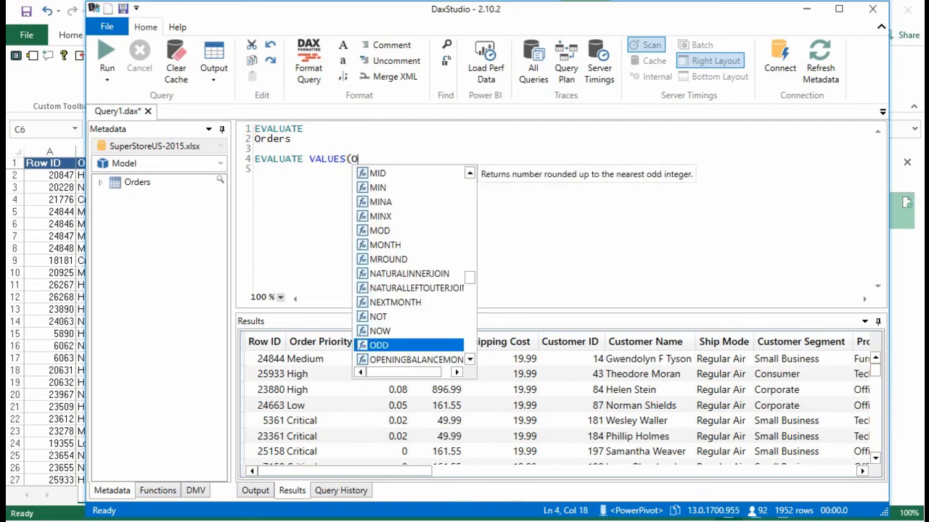
pyautogui.write('rders')
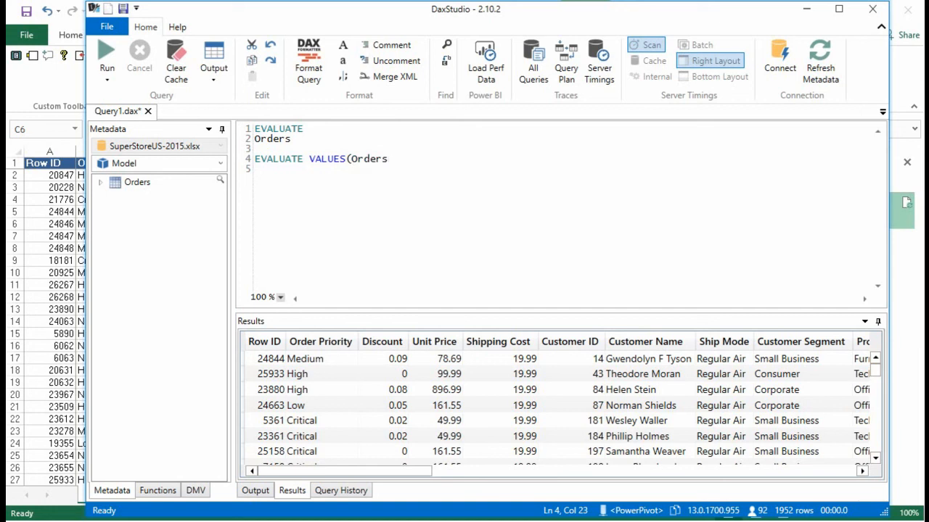
pyautogui.write('[')
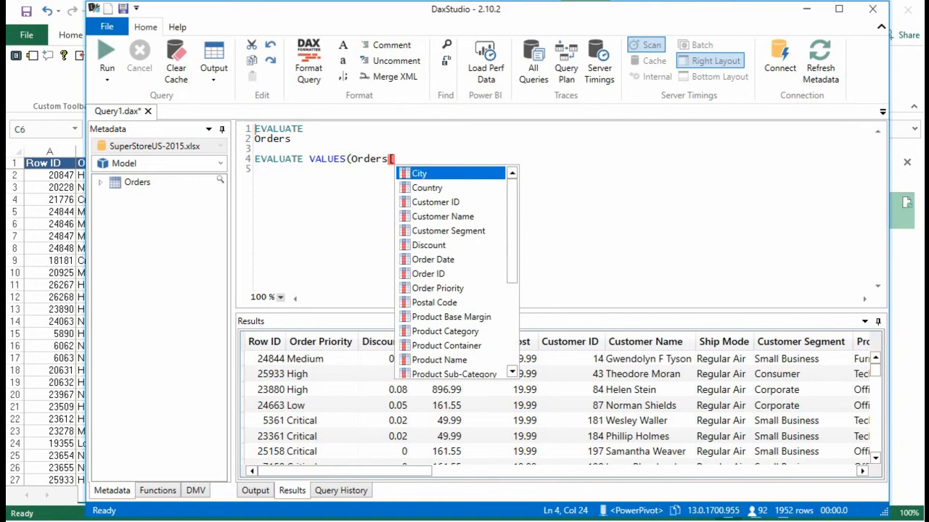
pyautogui.press('Down')
pyautogui.press('Down')
pyautogui.press('Down')
pyautogui.press('Down')
pyautogui.press('Down')
pyautogui.press('Down')
pyautogui.press('Down')
pyautogui.press('Down')
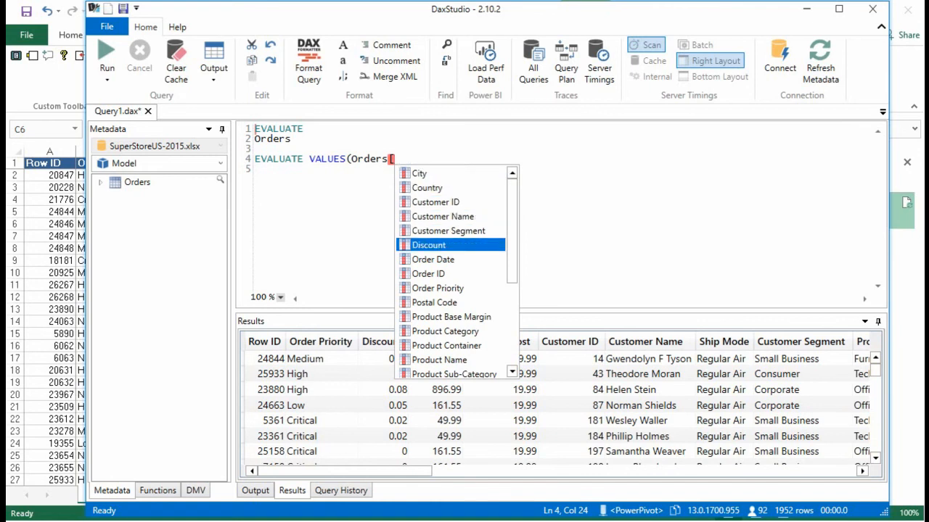
pyautogui.press('Up')
pyautogui.press('Up')
pyautogui.press('Down')
pyautogui.press('Down')
pyautogui.press('Down')
pyautogui.press('Down')
pyautogui.press('Down')
pyautogui.press('Down')
pyautogui.press('Down')
pyautogui.press('Down')
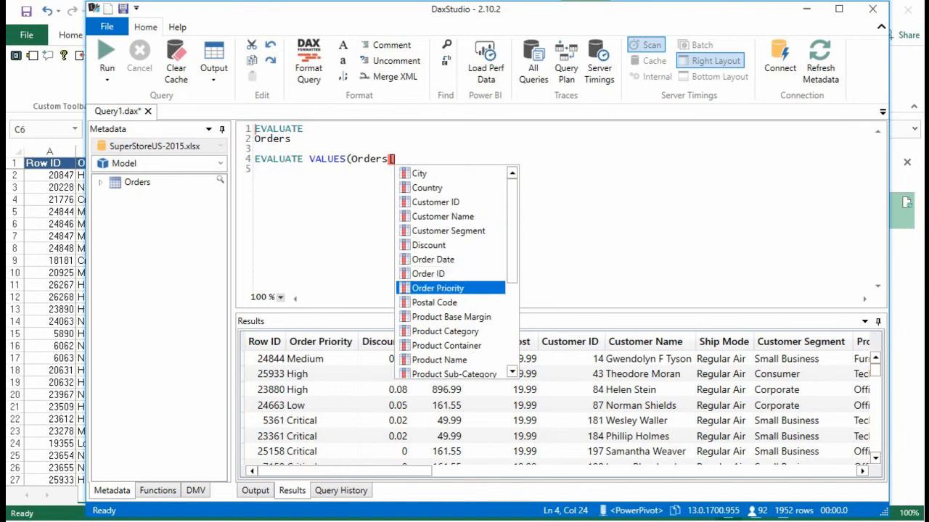
pyautogui.press('Down')
pyautogui.press('Down')
pyautogui.press('Down')
pyautogui.press('Down')
pyautogui.press('Down')
pyautogui.press('Down')
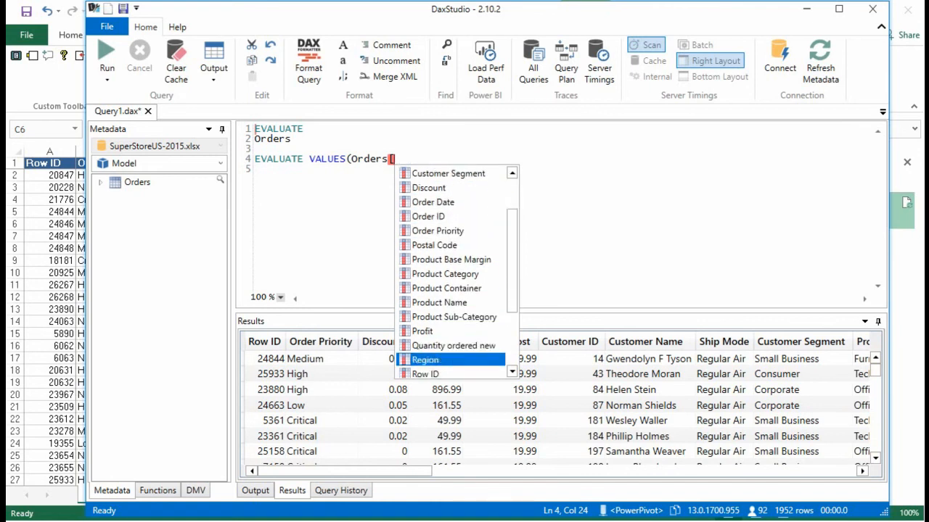
pyautogui.press('Up')
pyautogui.press('Up')
pyautogui.press('Up')
pyautogui.press('Up')
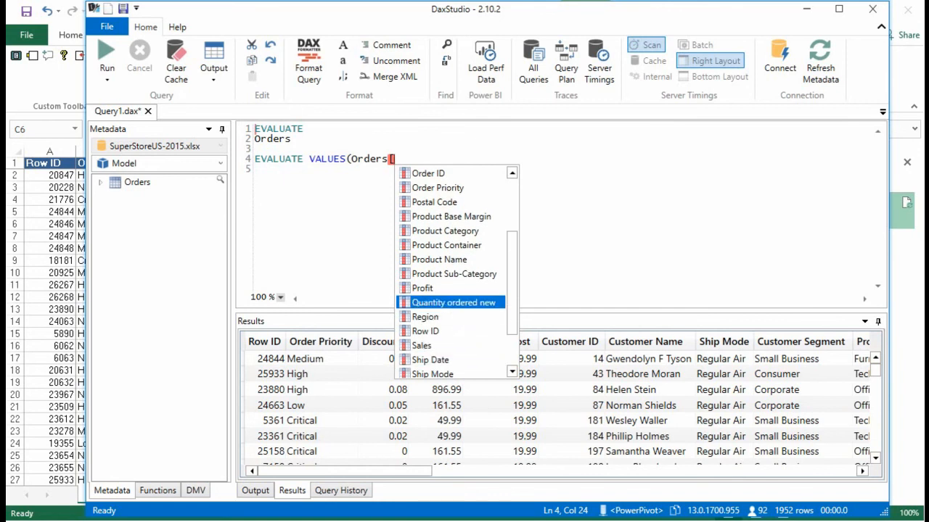
pyautogui.press('Down')
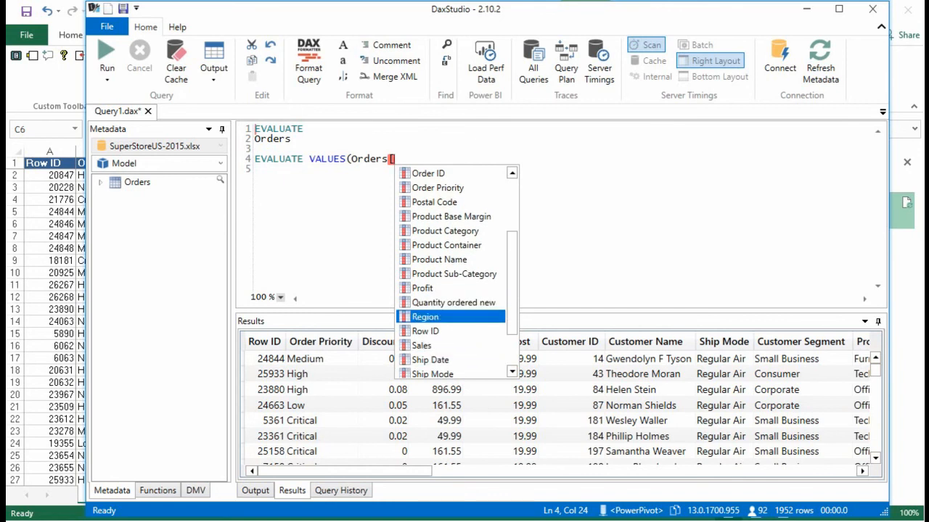
pyautogui.press('Return')
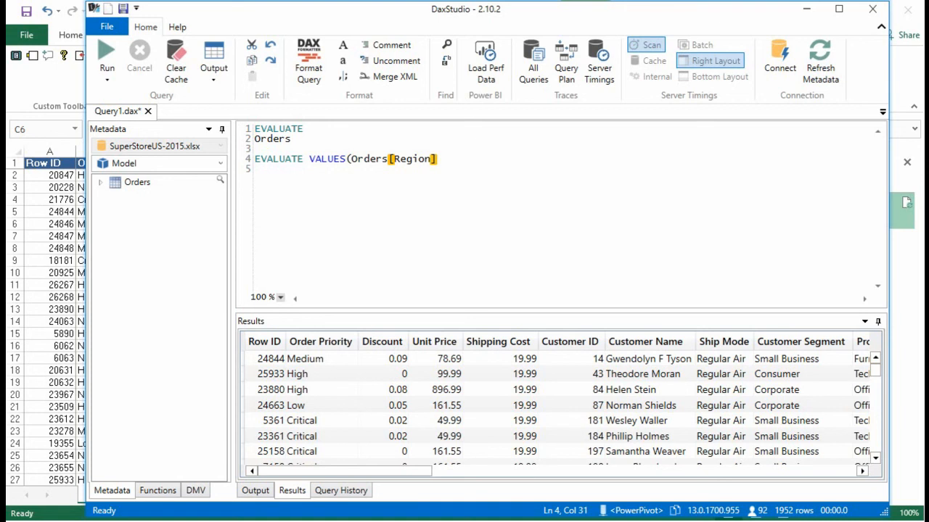
pyautogui.write(')')
pyautogui.click(435, 224)
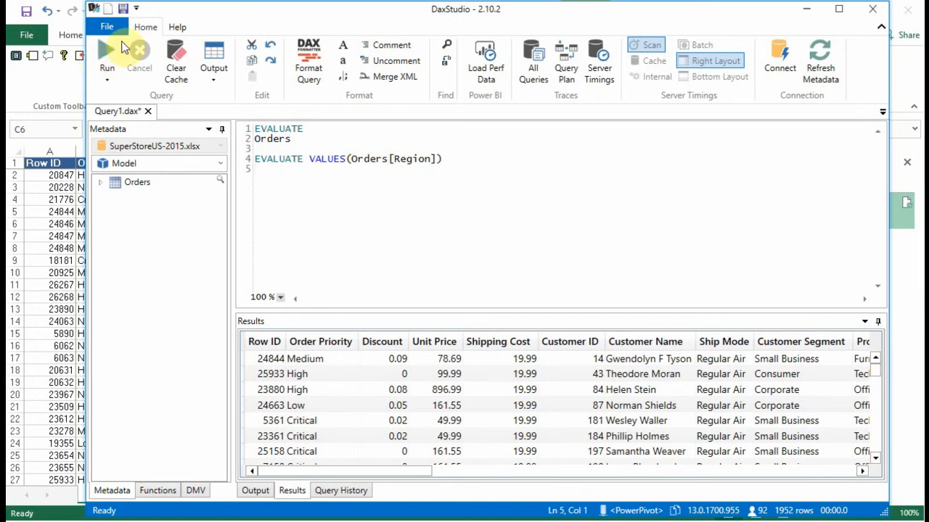
pyautogui.press('F5')
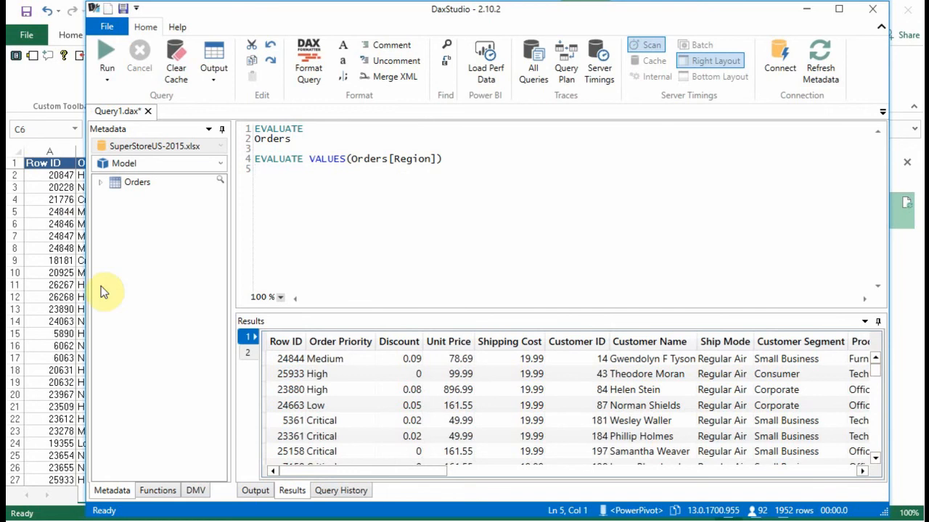
# Run only the EVALUATE VALUES(Orders[Region]) statement by selecting it in the query editor.
pyautogui.moveTo(293, 139); pyautogui.dragTo(240, 127)
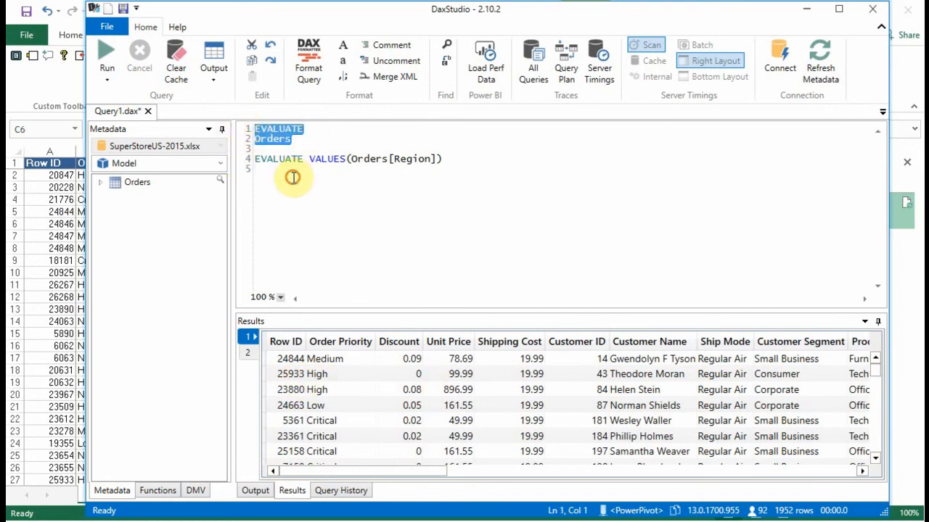
pyautogui.click(459, 159)
pyautogui.moveTo(459, 159); pyautogui.dragTo(243, 157)
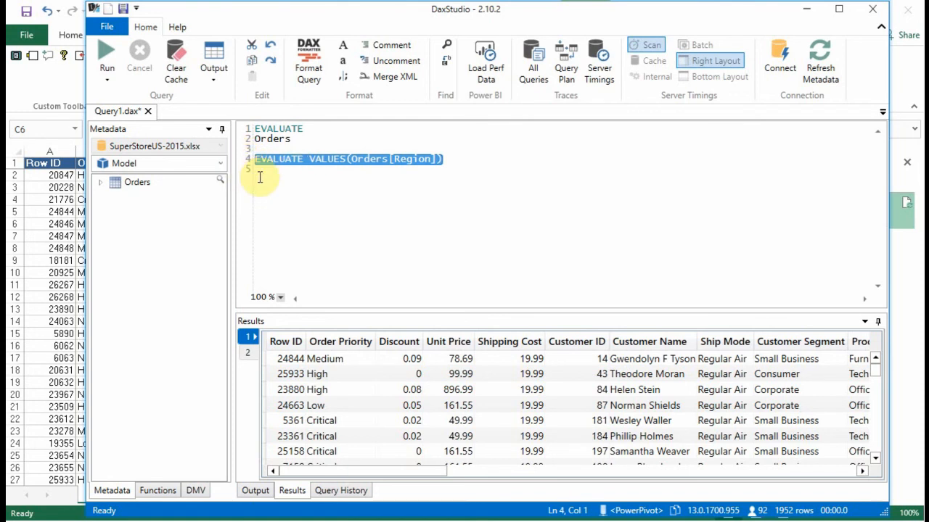
pyautogui.press('F5')
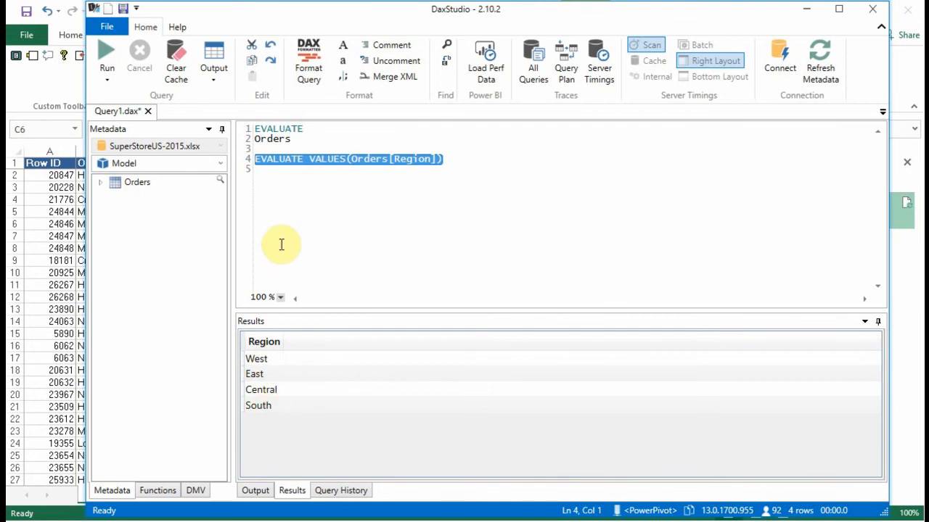
pyautogui.click(290, 215)
pyautogui.moveTo(291, 139); pyautogui.dragTo(246, 129)
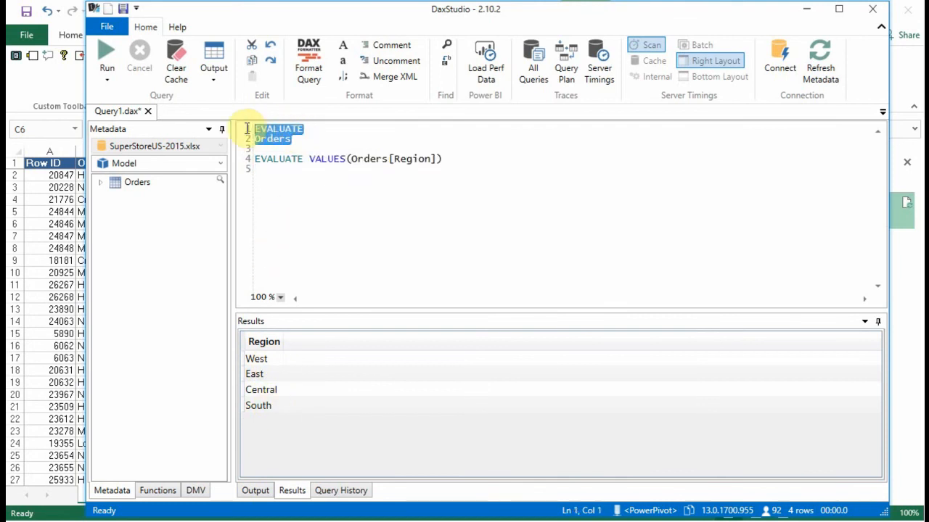
pyautogui.moveTo(468, 158); pyautogui.dragTo(232, 164)
pyautogui.moveTo(464, 160); pyautogui.dragTo(330, 153)
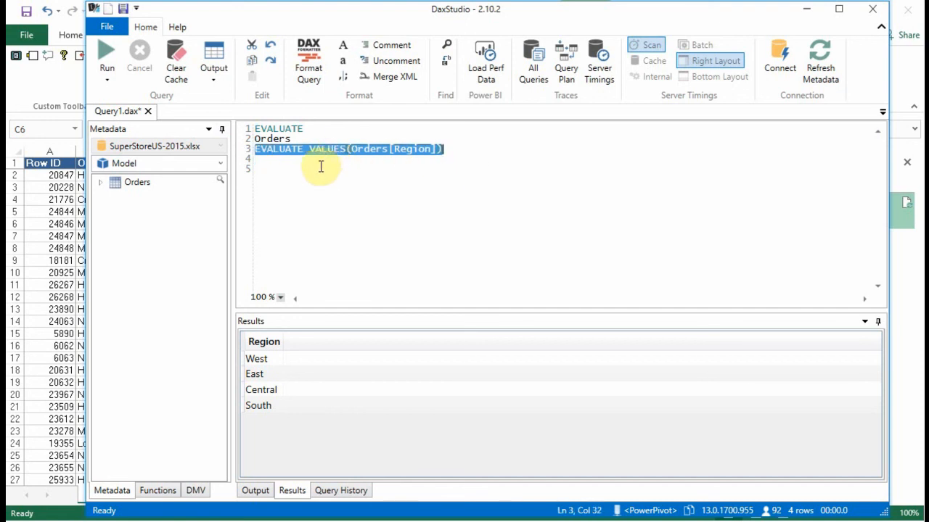
pyautogui.hotkey('ctrl', 'z')
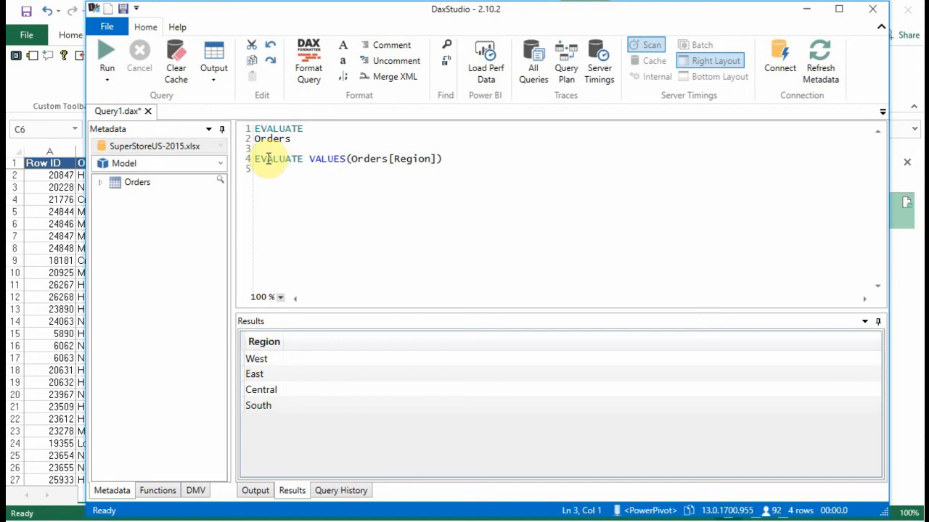
# Run each selected statement separately, first EVALUATE Orders and after it EVALUATE VALUES(Orders[Region]), and clear the selection.
pyautogui.moveTo(294, 139); pyautogui.dragTo(236, 118)
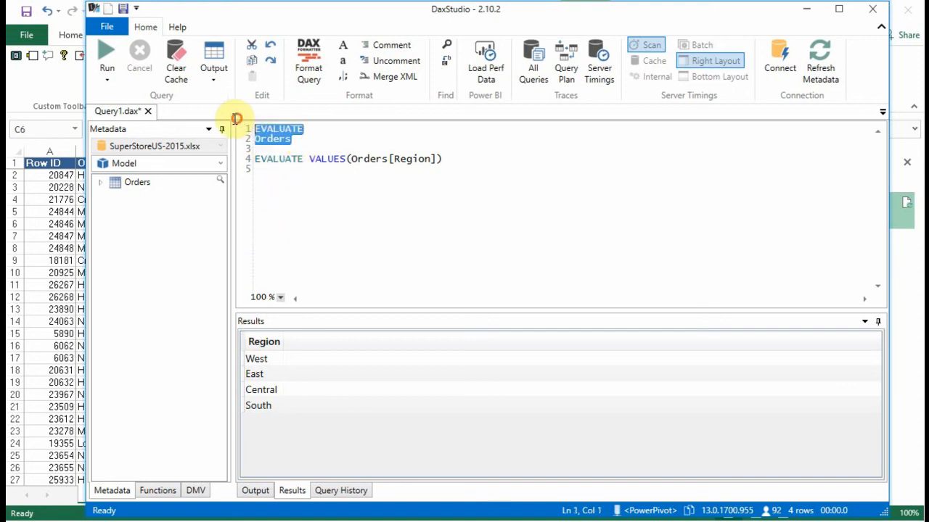
pyautogui.click(108, 58)
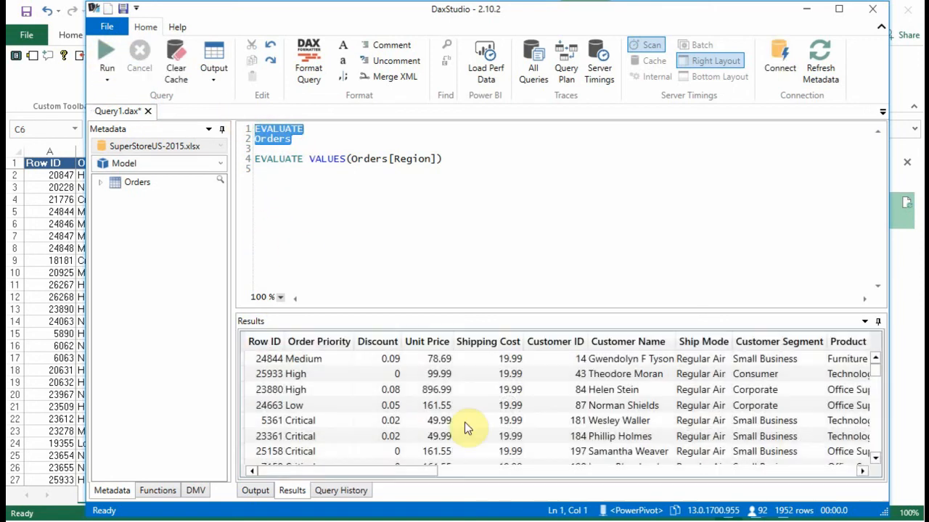
pyautogui.click(456, 157)
pyautogui.click(243, 157)
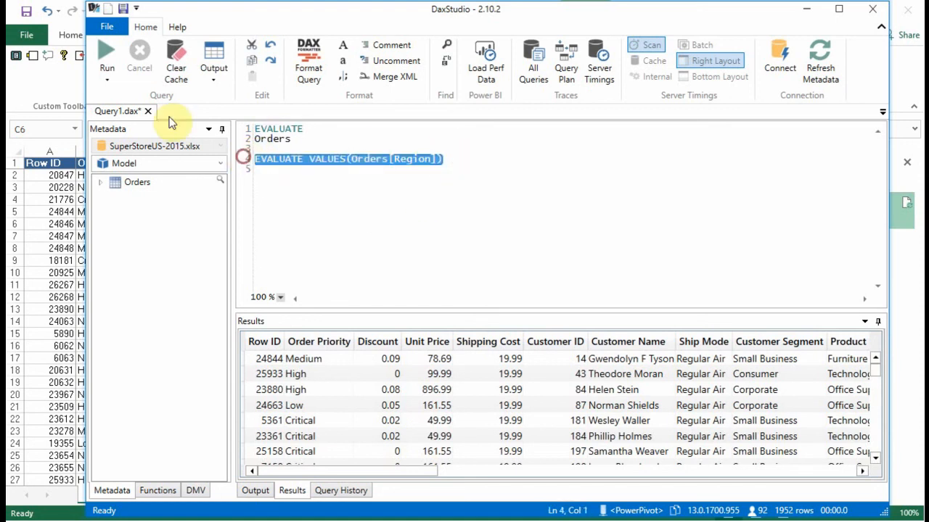
pyautogui.click(106, 52)
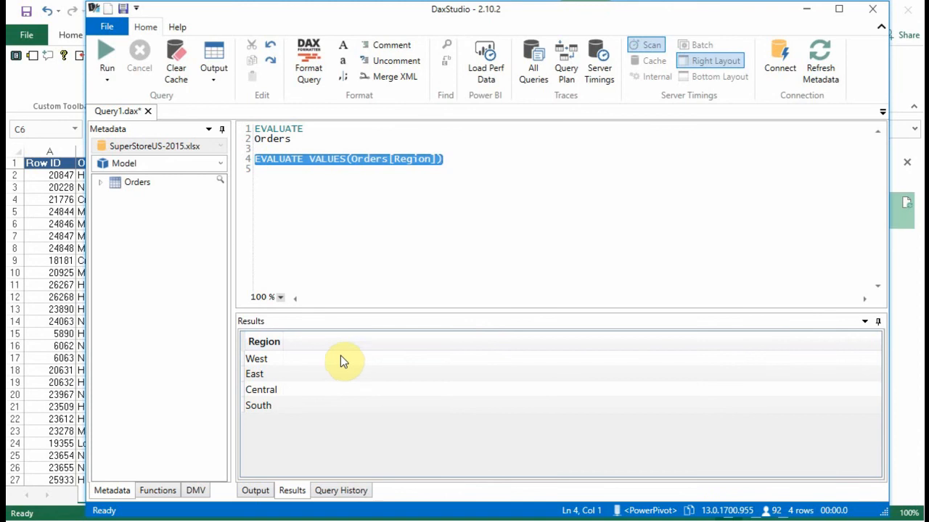
pyautogui.click(309, 186)
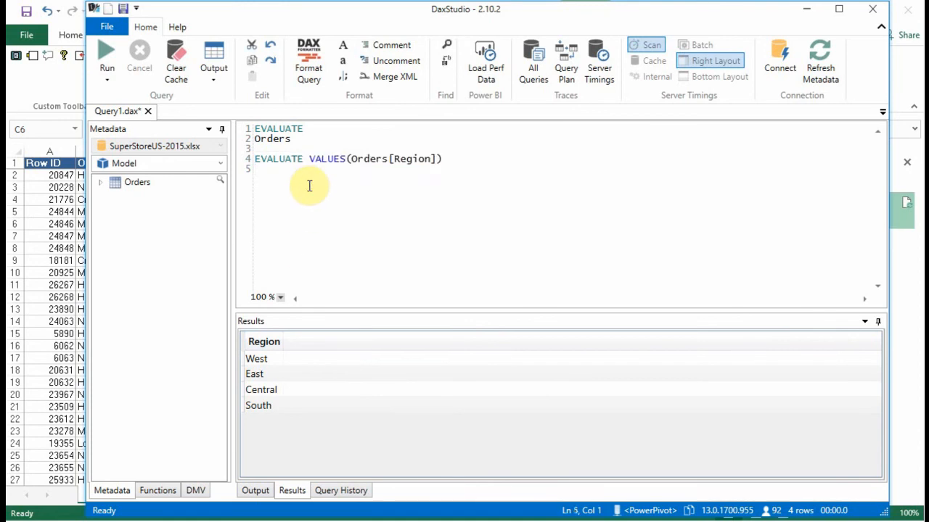